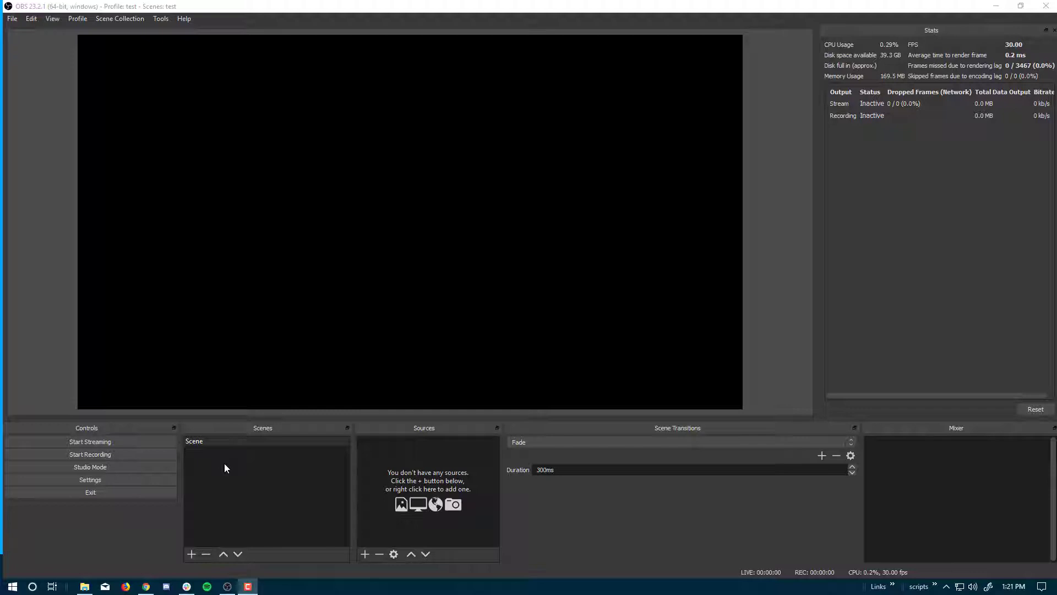
# - Add a new Video Capture Device source named webcam1 to the scene
pyautogui.click(364, 554)
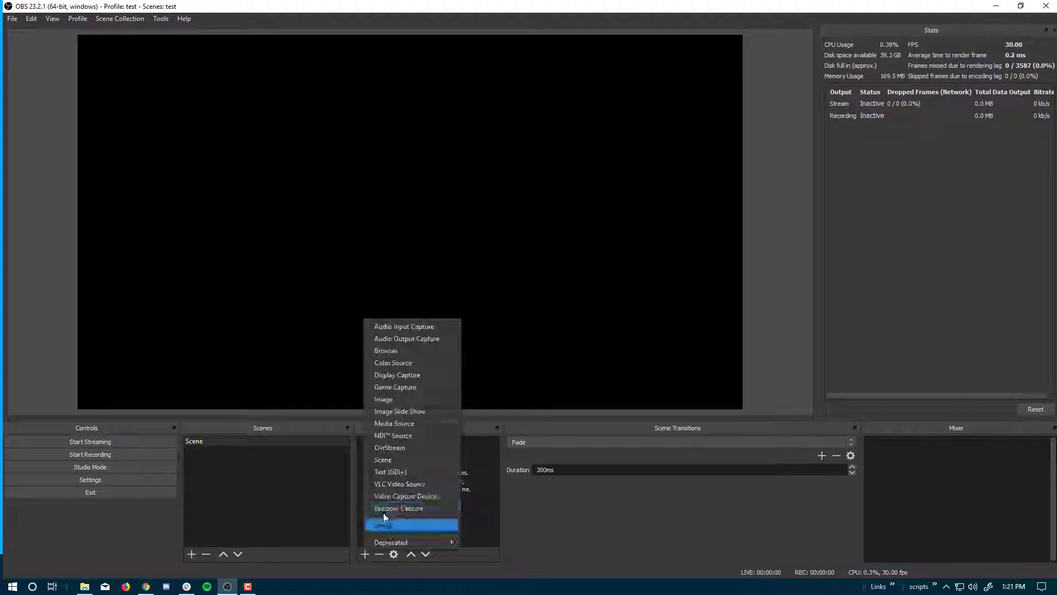
pyautogui.click(414, 496)
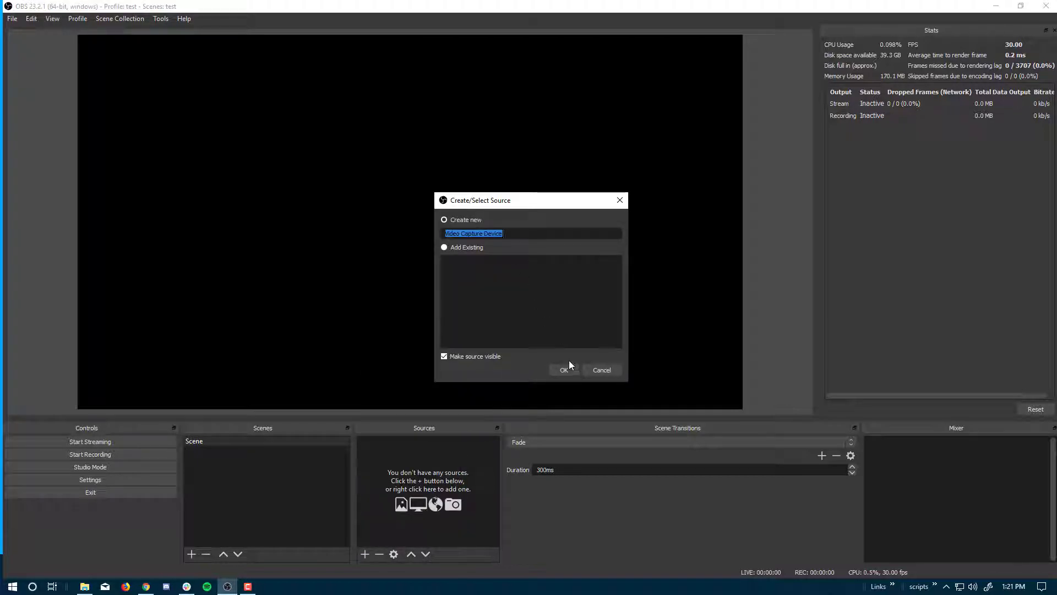
pyautogui.write('webcam1')
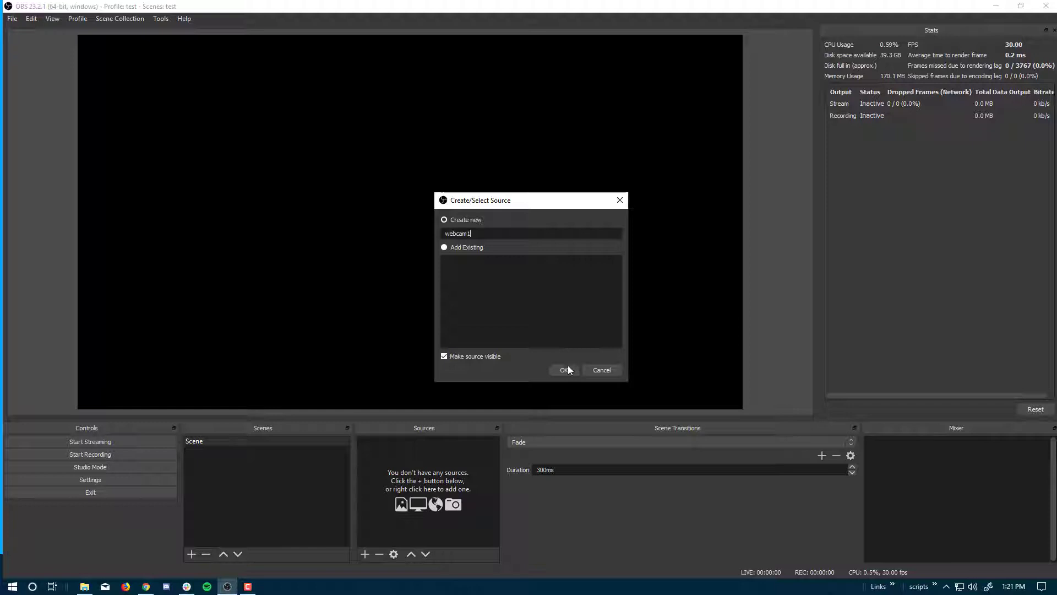
pyautogui.click(564, 368)
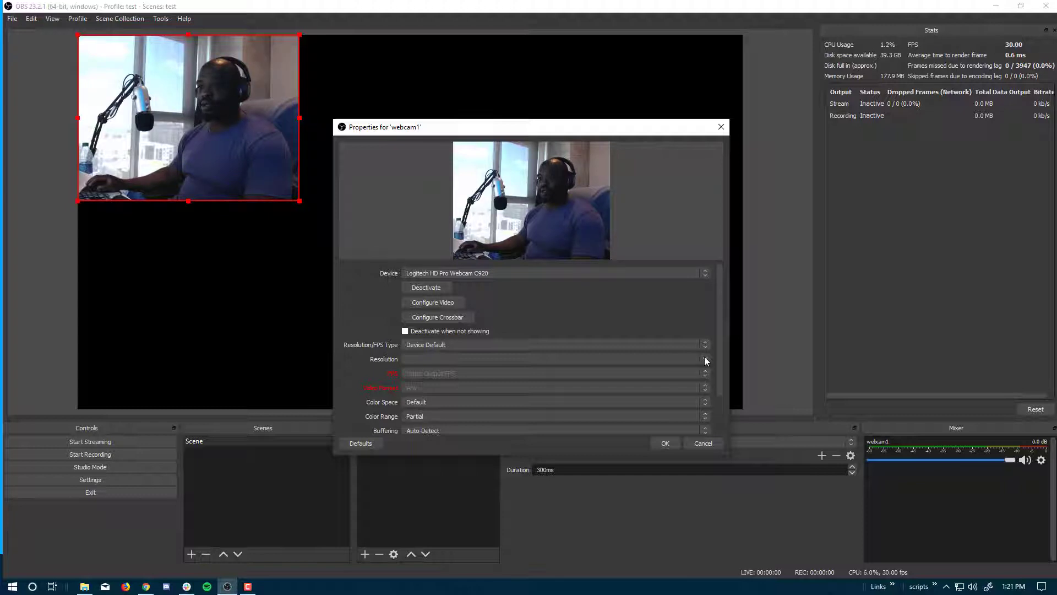
# - Set webcam1's resolution type to Custom with a resolution of 1920x1080 and accept its properties
pyautogui.click(701, 344)
pyautogui.click(636, 359)
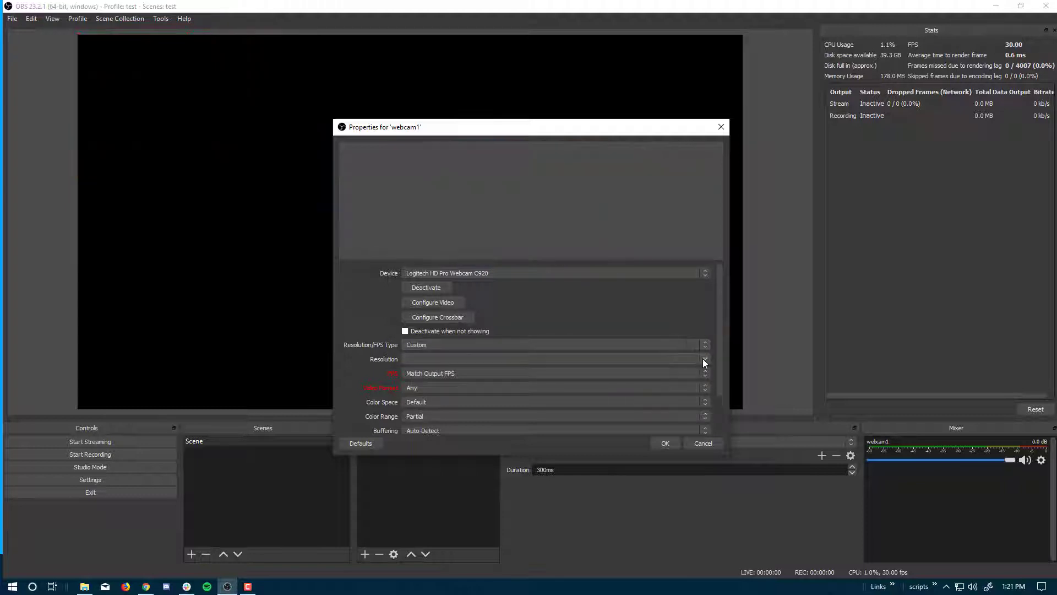
pyautogui.click(703, 358)
pyautogui.click(545, 380)
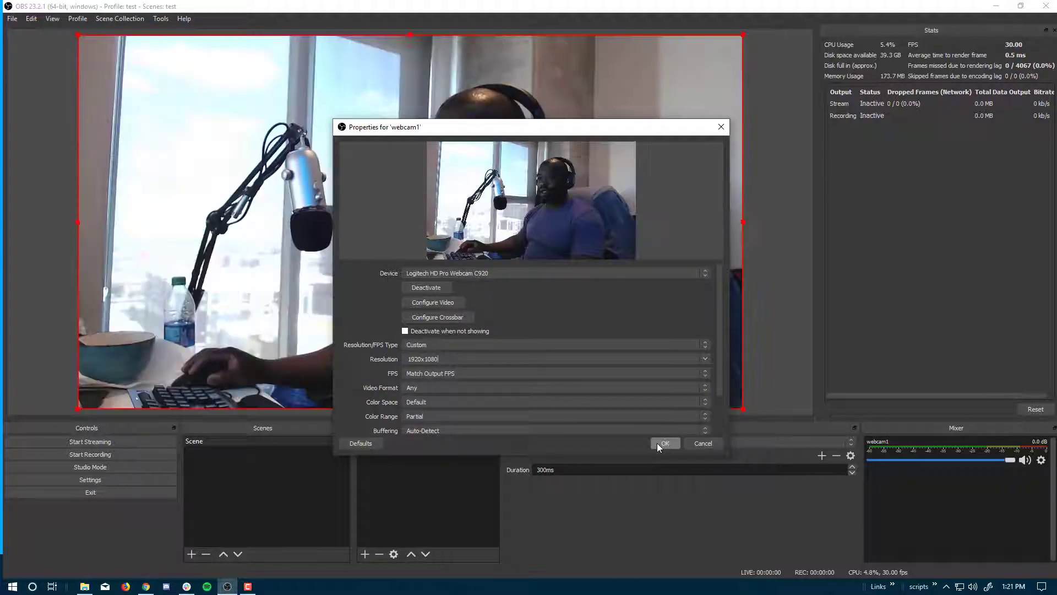
pyautogui.click(659, 443)
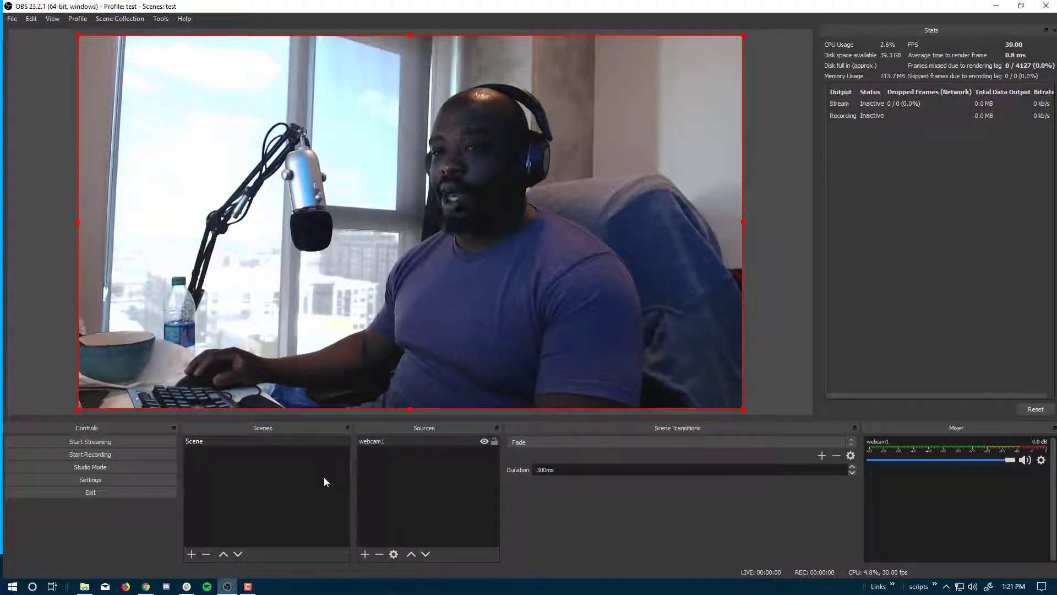
# - Add a second Video Capture Device source named webcam2 to the existing scene
pyautogui.click(191, 553)
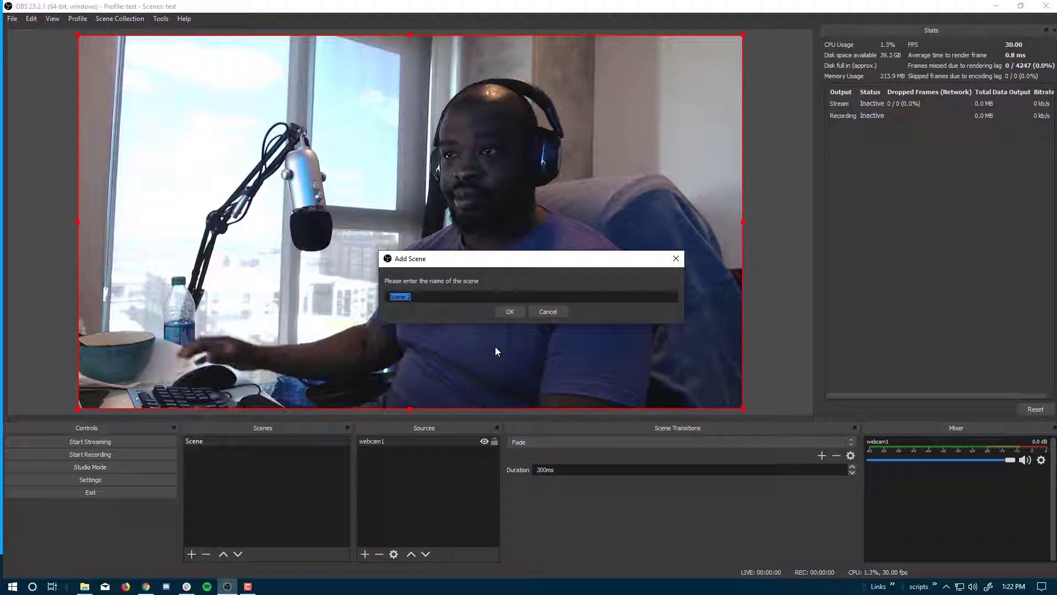
pyautogui.click(548, 312)
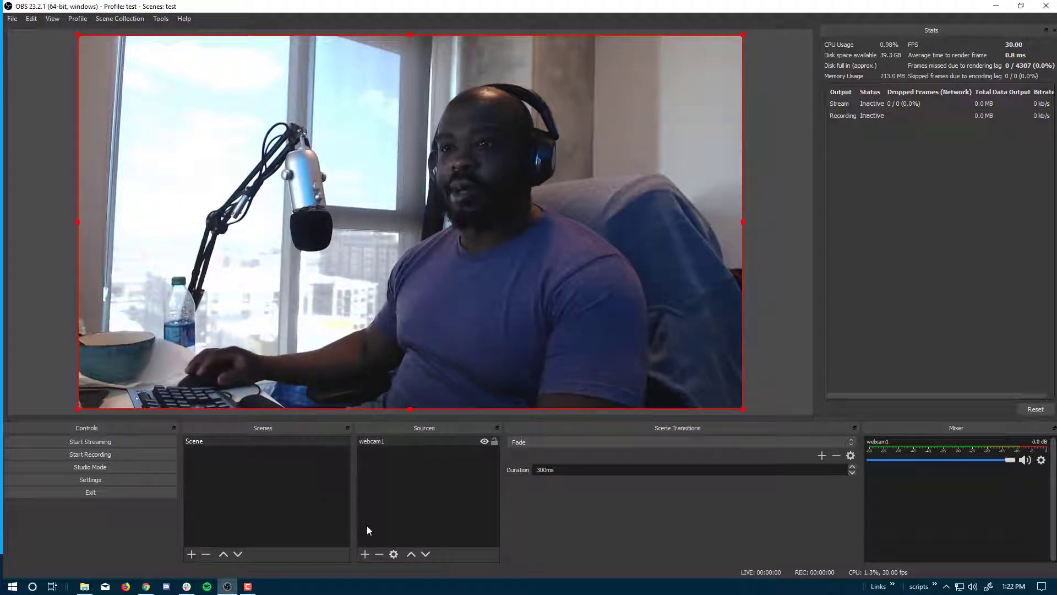
pyautogui.click(364, 555)
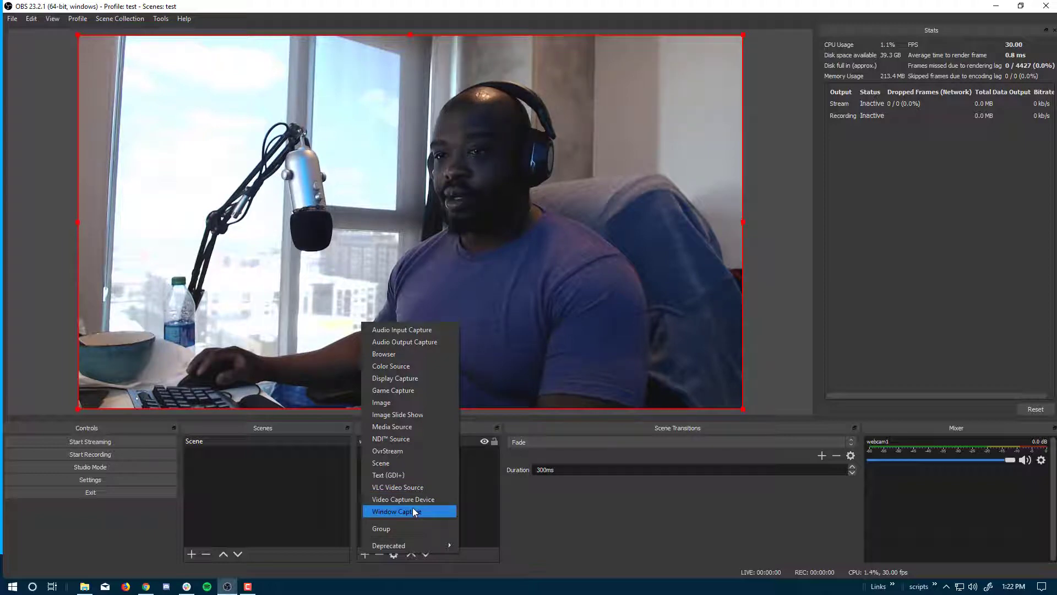
pyautogui.click(410, 501)
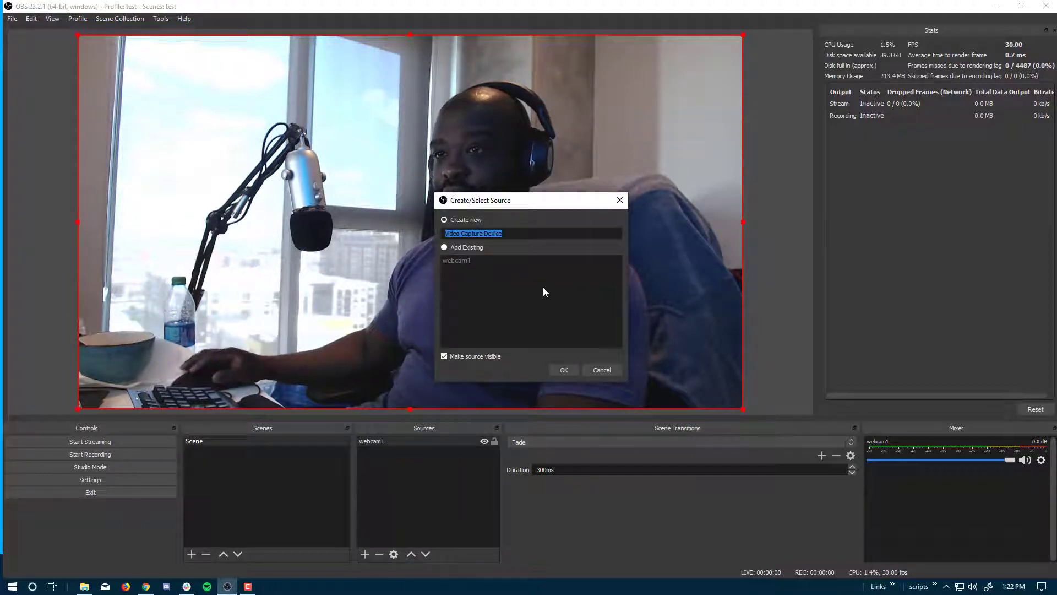
pyautogui.write('webcam2')
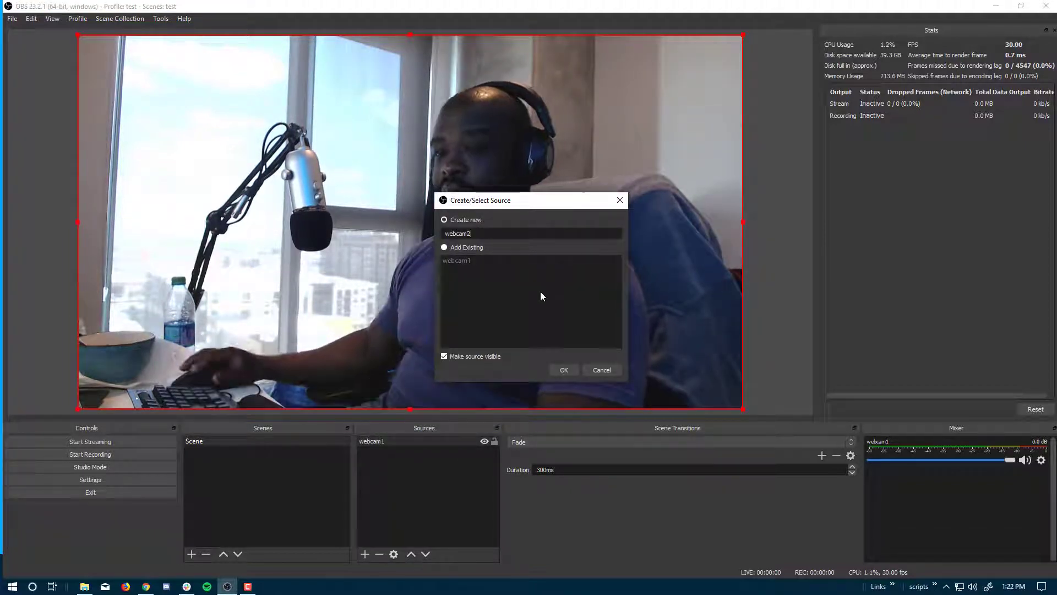
pyautogui.click(561, 369)
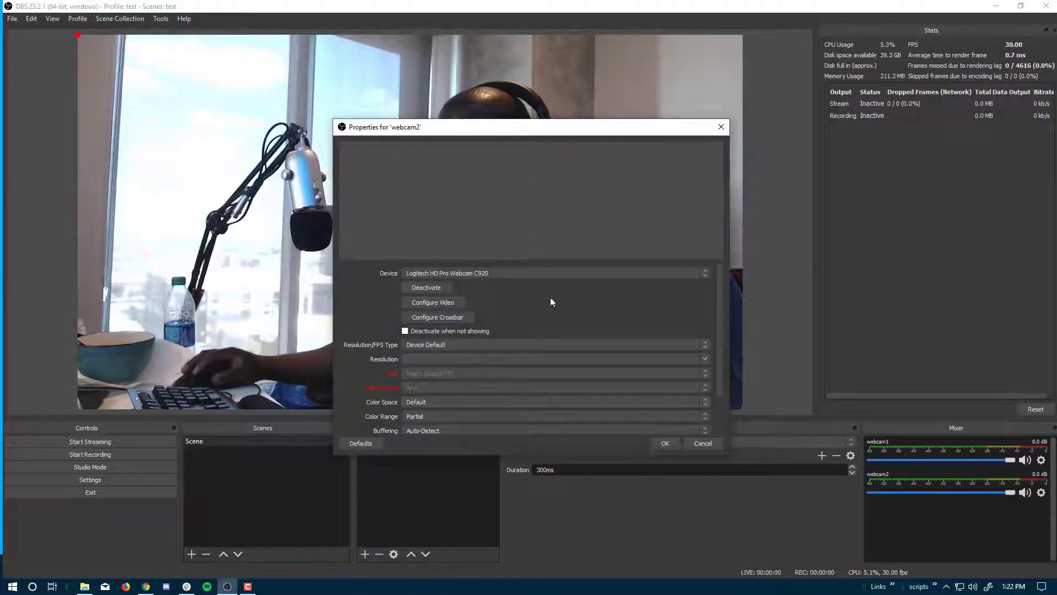
# - Configure webcam2 to use the c922 Pro Stream Webcam with a custom resolution of 1920x1080
pyautogui.click(578, 273)
pyautogui.click(532, 296)
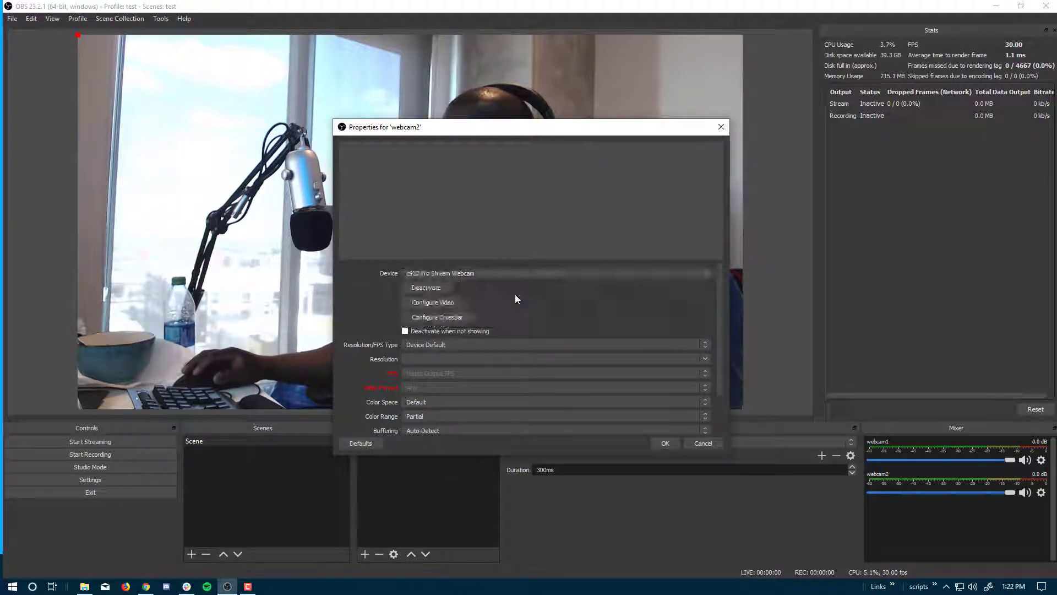
pyautogui.click(706, 343)
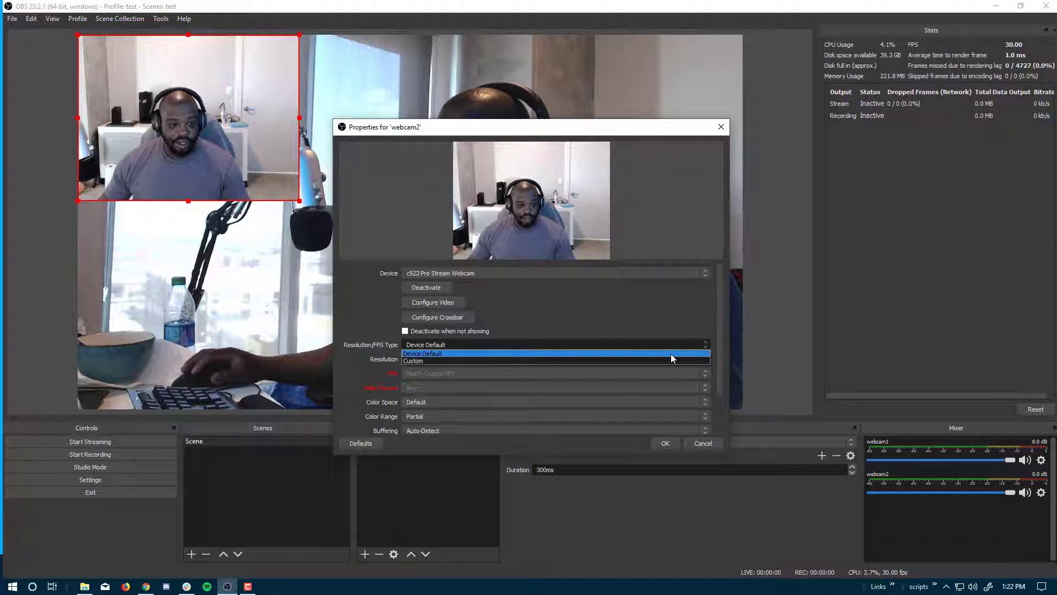
pyautogui.click(671, 354)
pyautogui.click(705, 359)
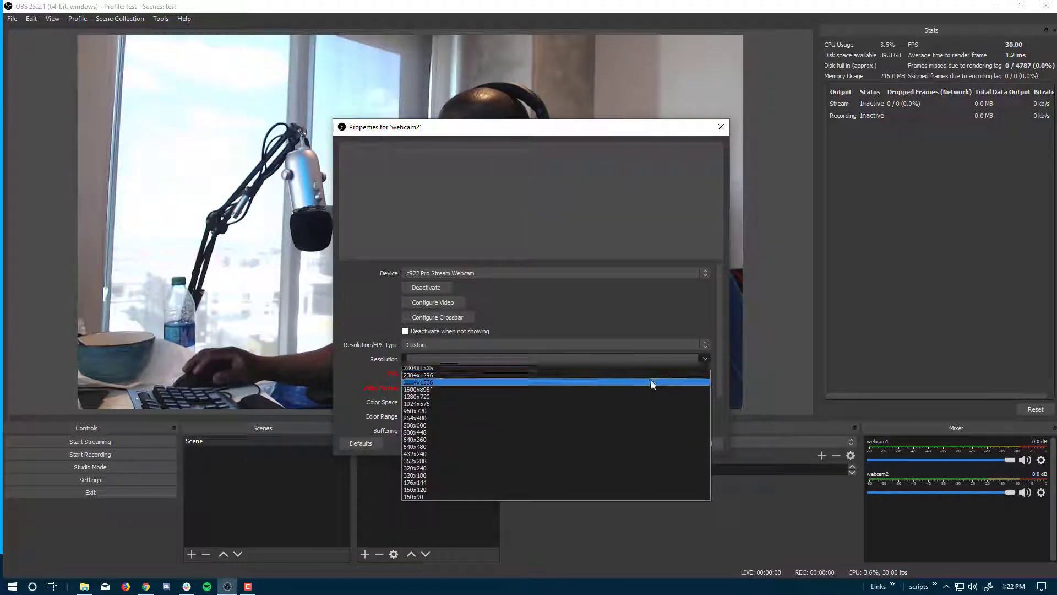
pyautogui.click(661, 378)
pyautogui.click(666, 444)
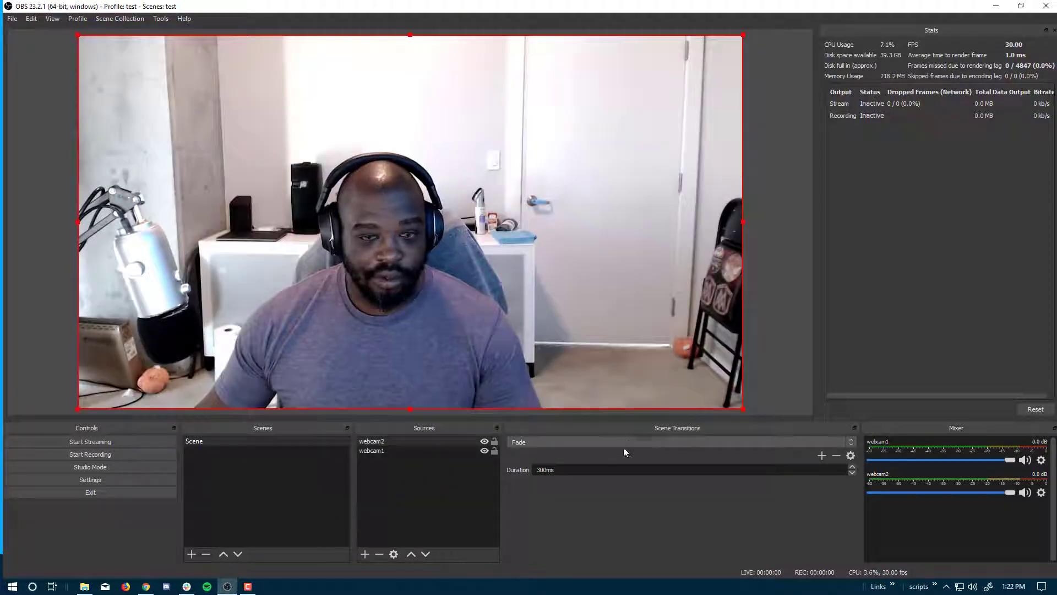
# - Add a new Browser source to the scene, keeping its default name
pyautogui.hotkey('alt', 'Tab')
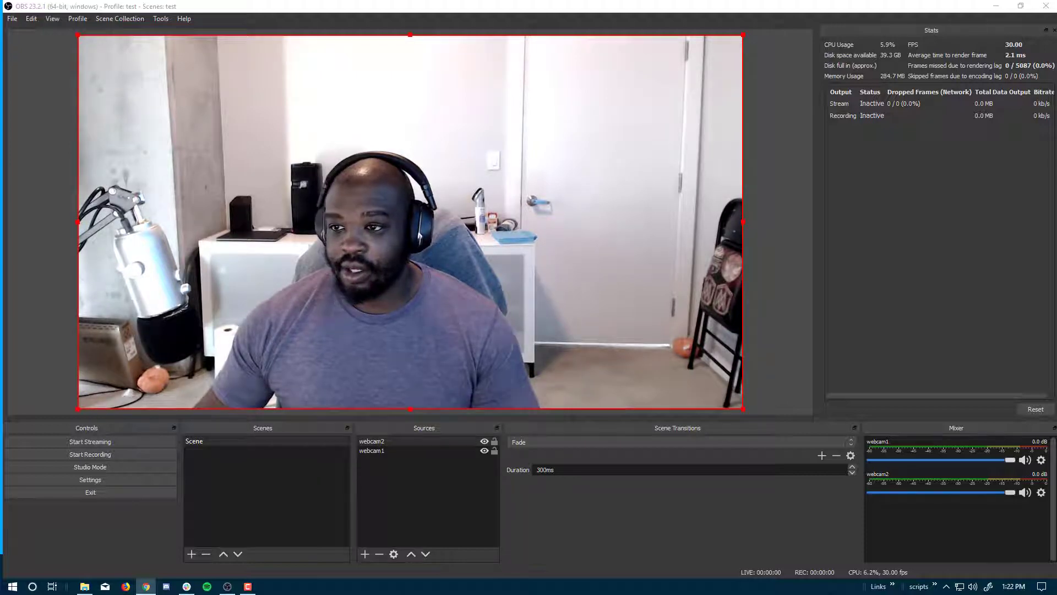
pyautogui.click(372, 553)
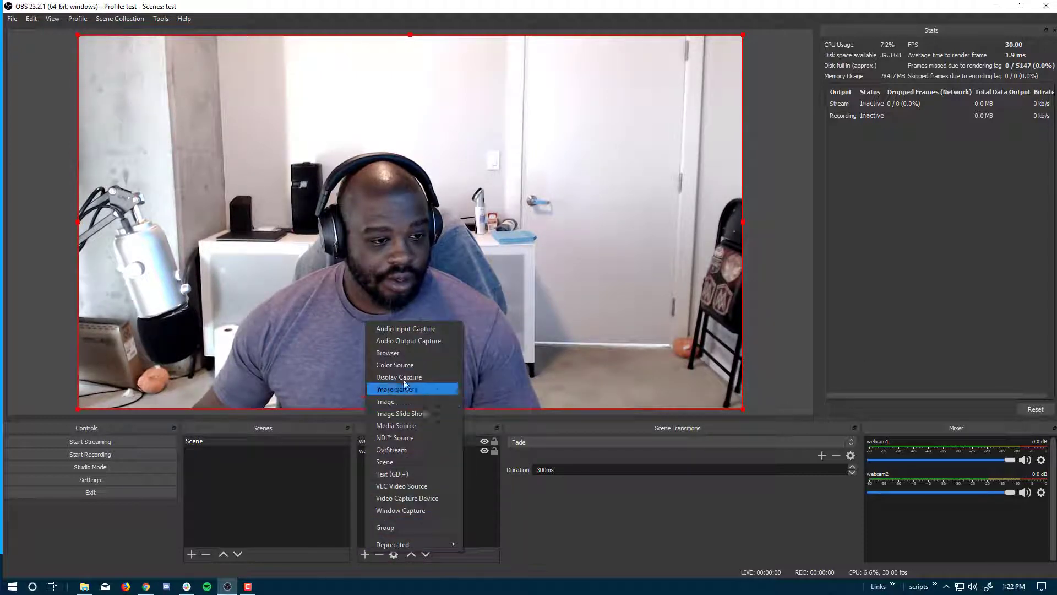
pyautogui.click(404, 244)
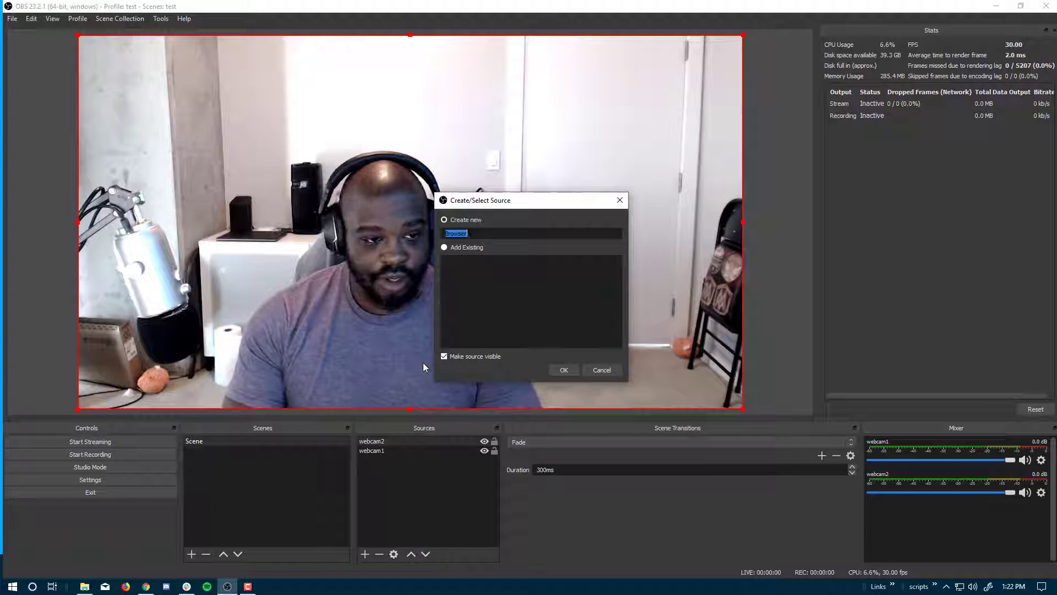
pyautogui.click(564, 370)
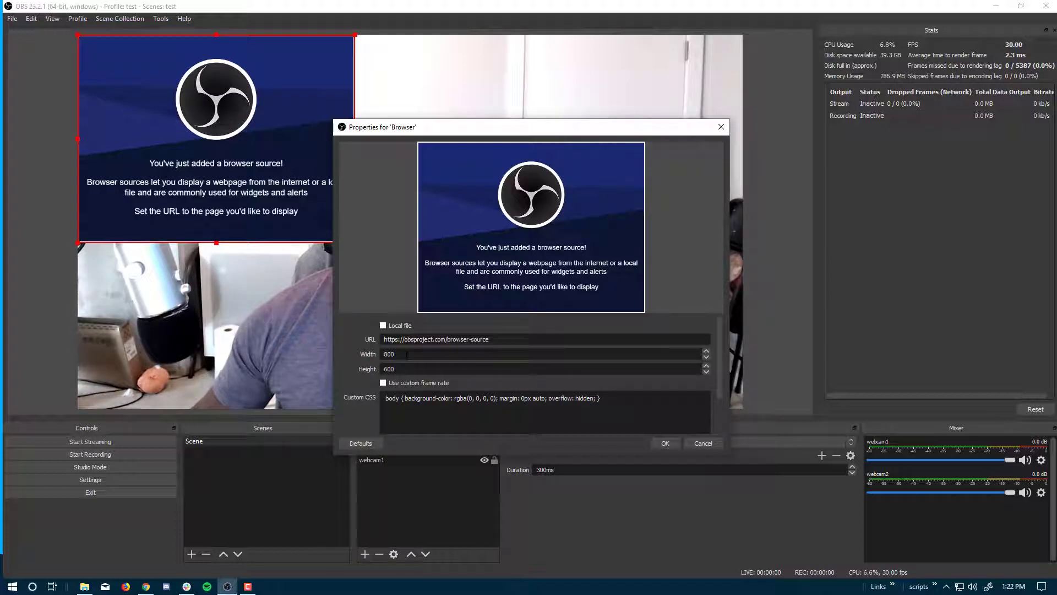
# - Set the Browser source's width to 1920 and height to 1080 and accept its properties
pyautogui.write('1920')
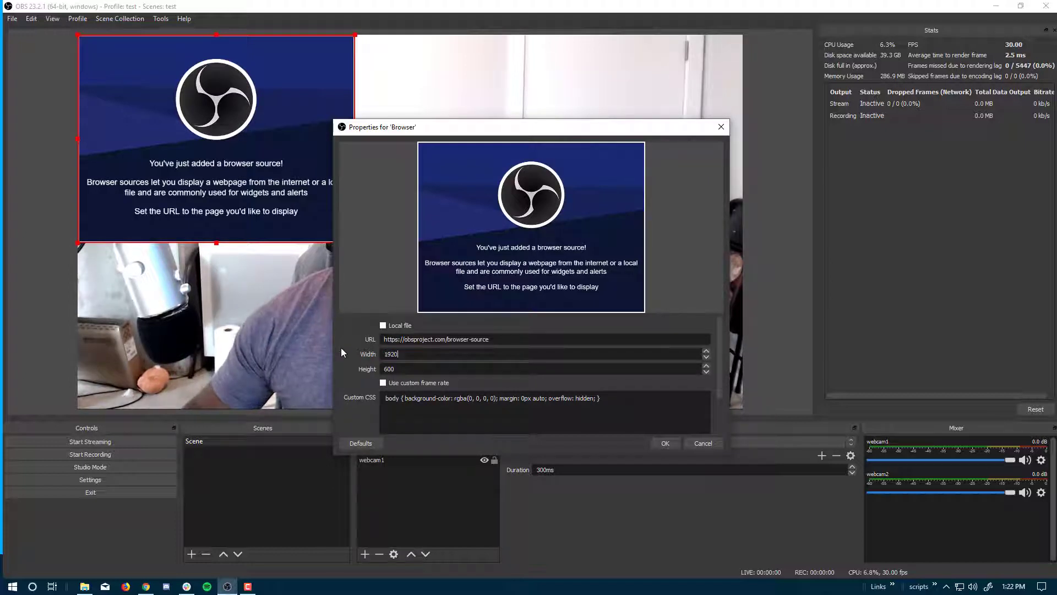
pyautogui.press('Tab')
pyautogui.write('100')
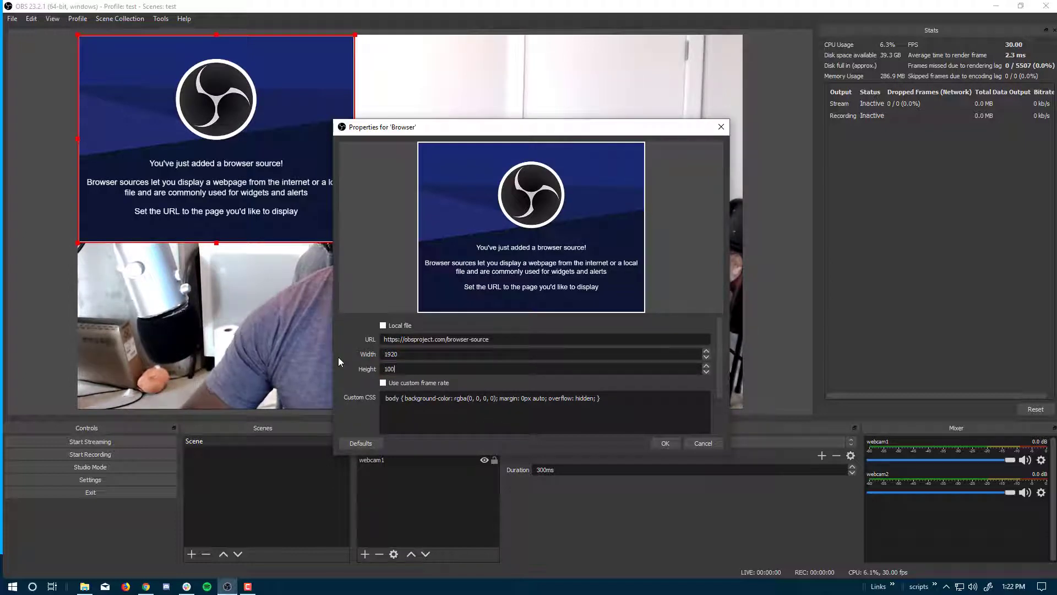
pyautogui.press('BackSpace')
pyautogui.write('80')
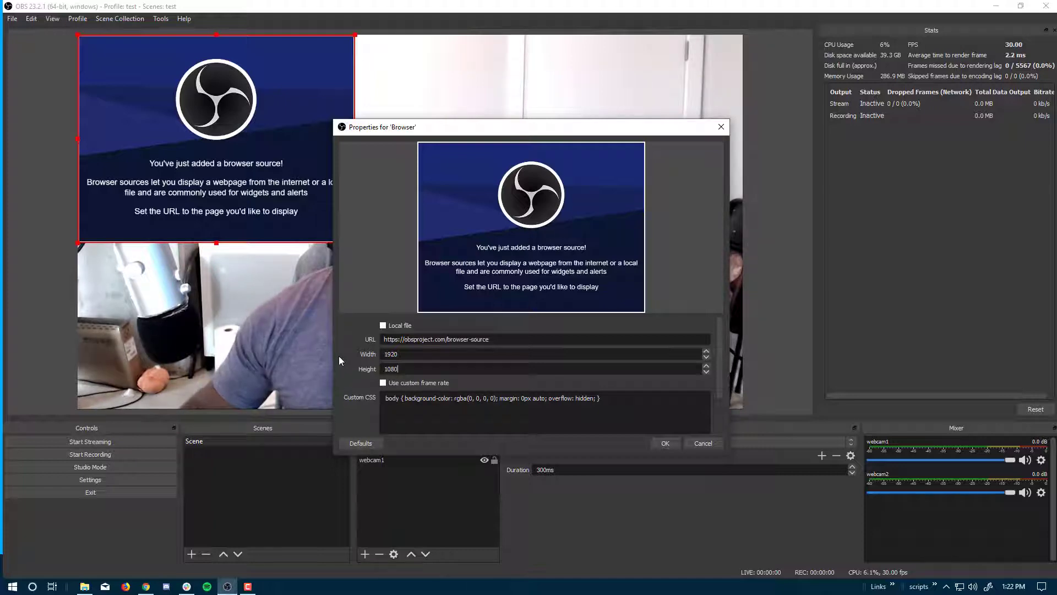
pyautogui.click(667, 443)
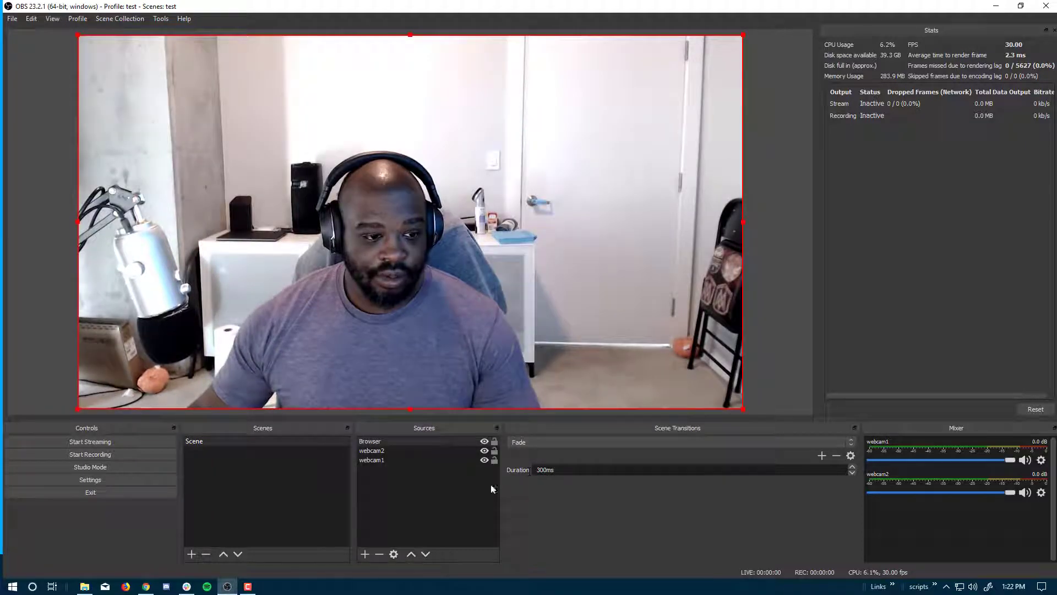
# - Check the Browser source's properties and hide the webcam1 and webcam2 sources
pyautogui.doubleClick(414, 440)
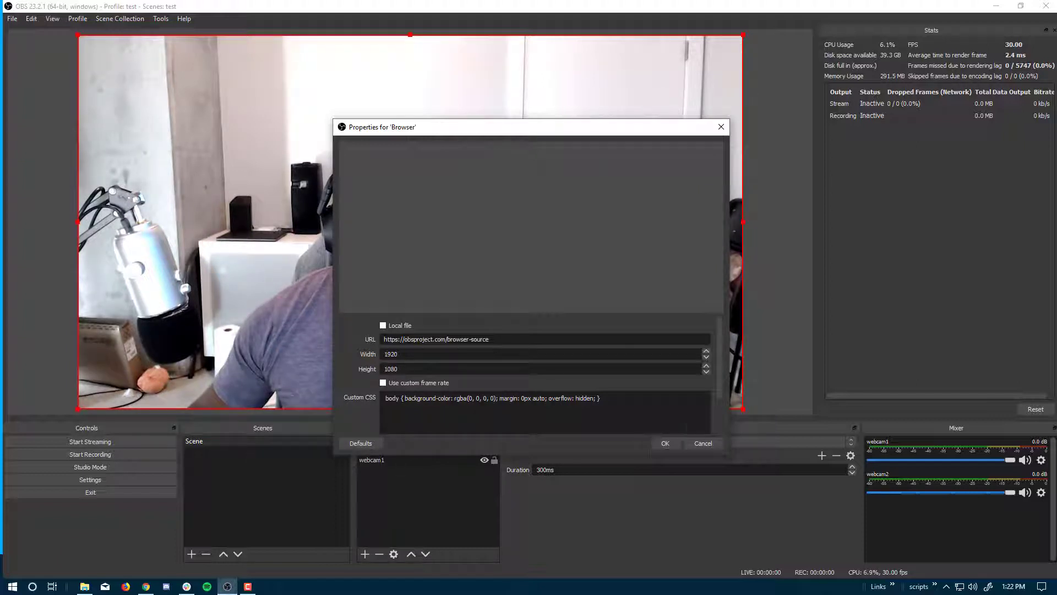
pyautogui.click(665, 442)
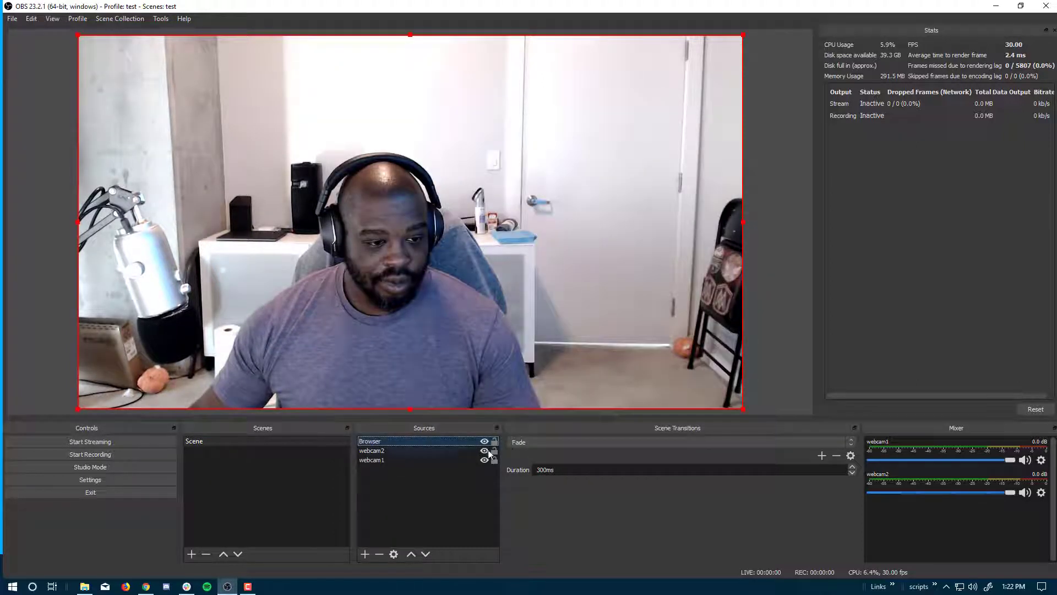
pyautogui.click(484, 458)
pyautogui.doubleClick(461, 441)
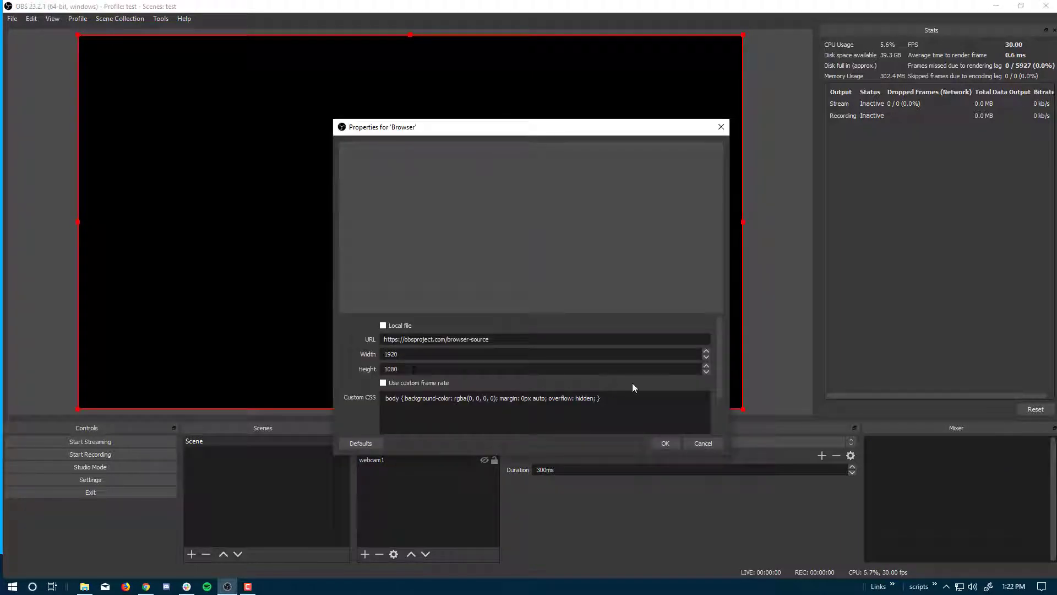
pyautogui.moveTo(722, 377)
pyautogui.mouseDown()
pyautogui.moveTo(715, 424)
pyautogui.moveTo(716, 362)
pyautogui.mouseUp()
pyautogui.click(664, 442)
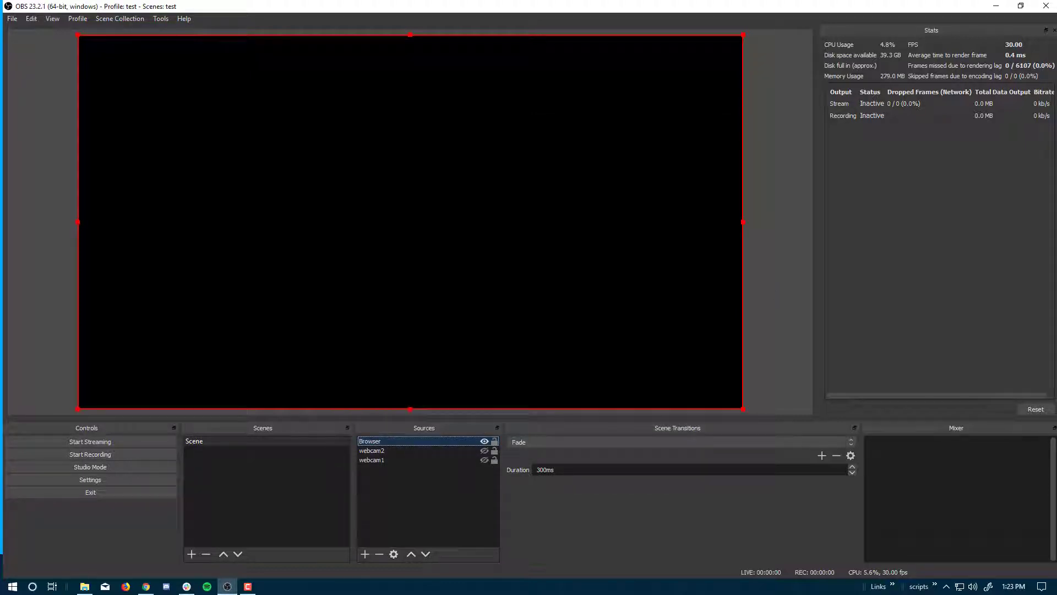
pyautogui.hotkey('alt', 'Tab')
pyautogui.rightClick(392, 442)
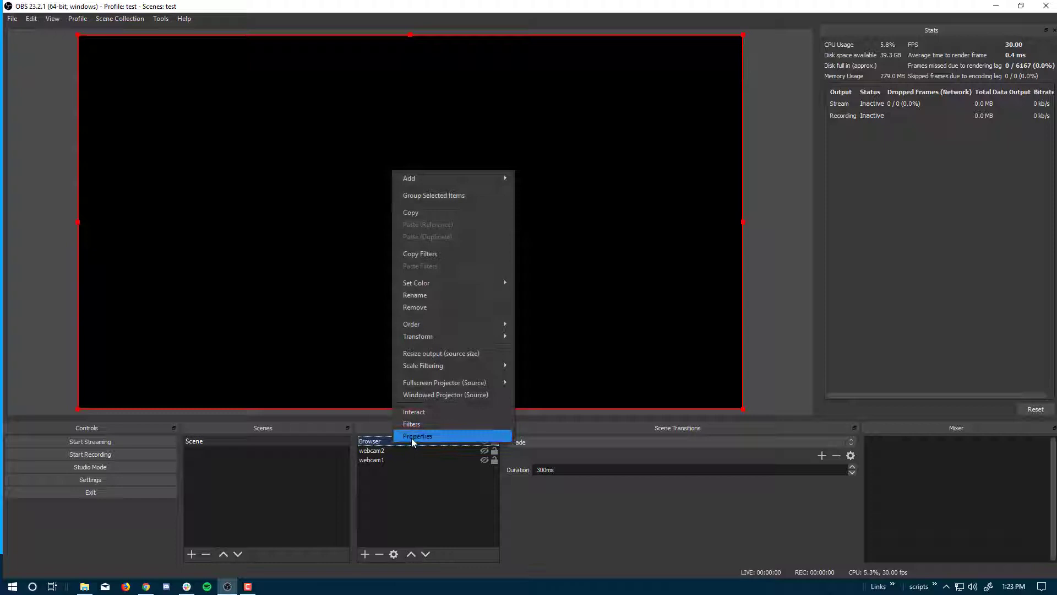
pyautogui.click(410, 430)
pyautogui.moveTo(489, 340); pyautogui.dragTo(403, 339)
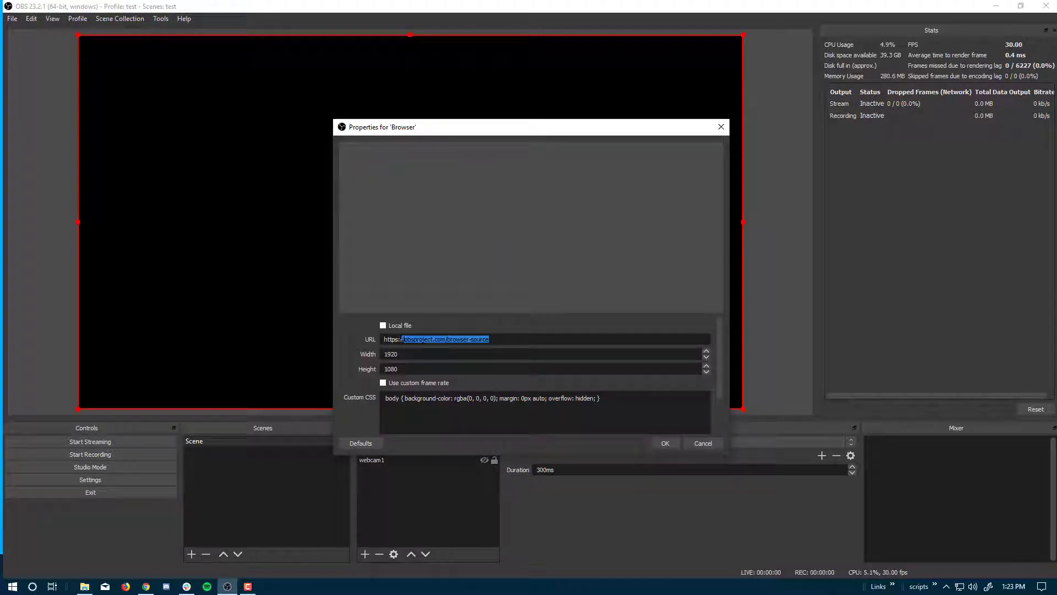
pyautogui.write('www.google.com')
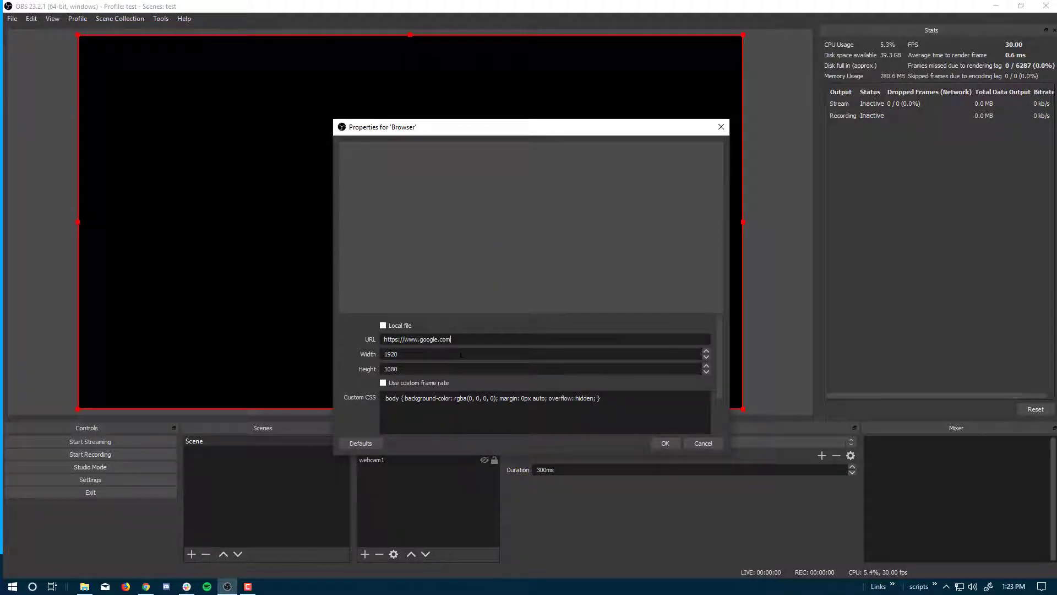
pyautogui.press('Return')
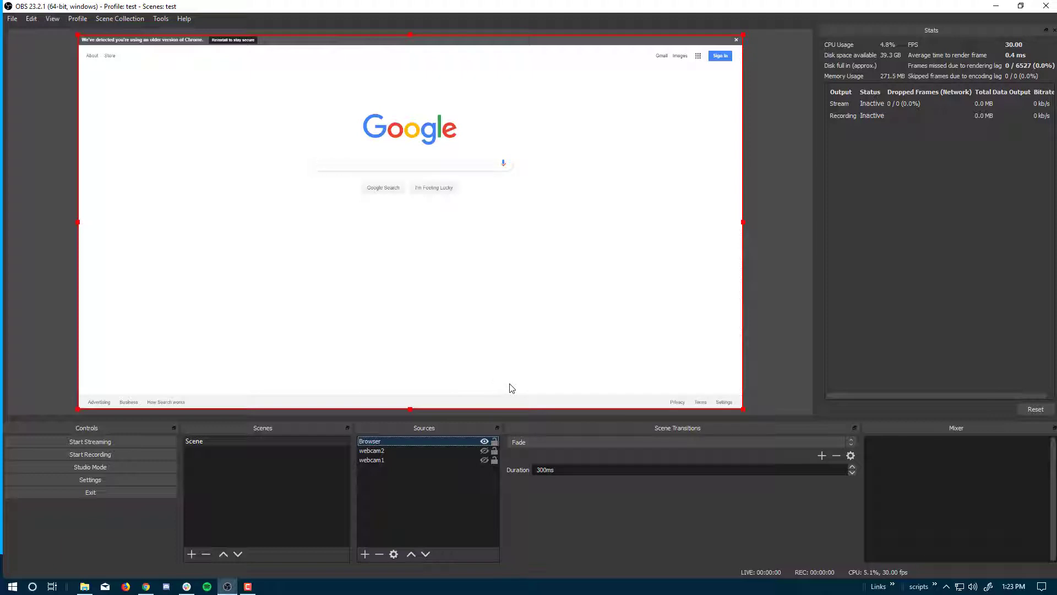
# - Add a new Media Source to the scene, keeping its default name
pyautogui.click(366, 553)
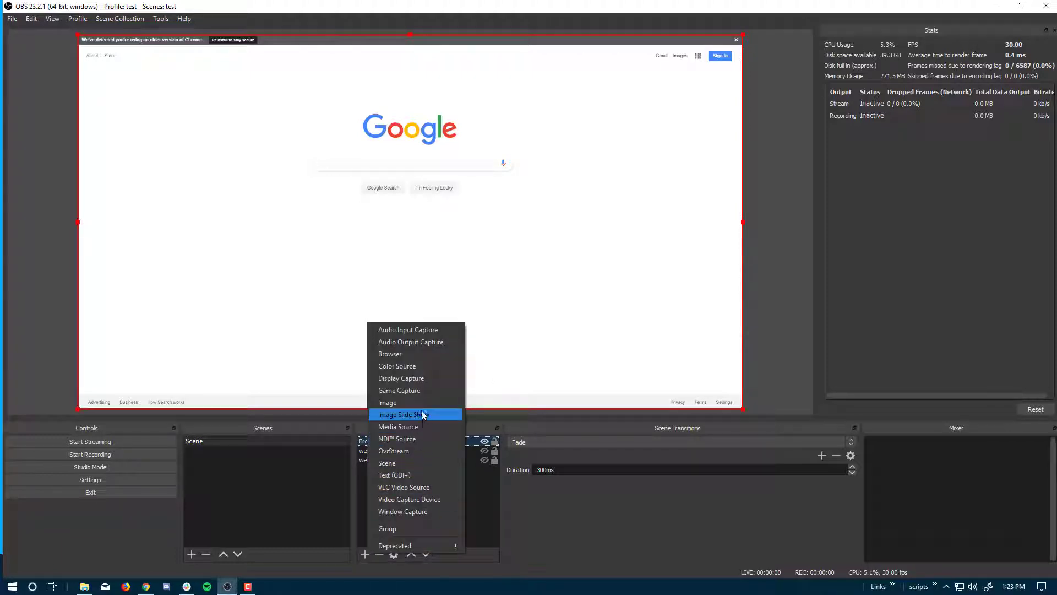
pyautogui.click(408, 427)
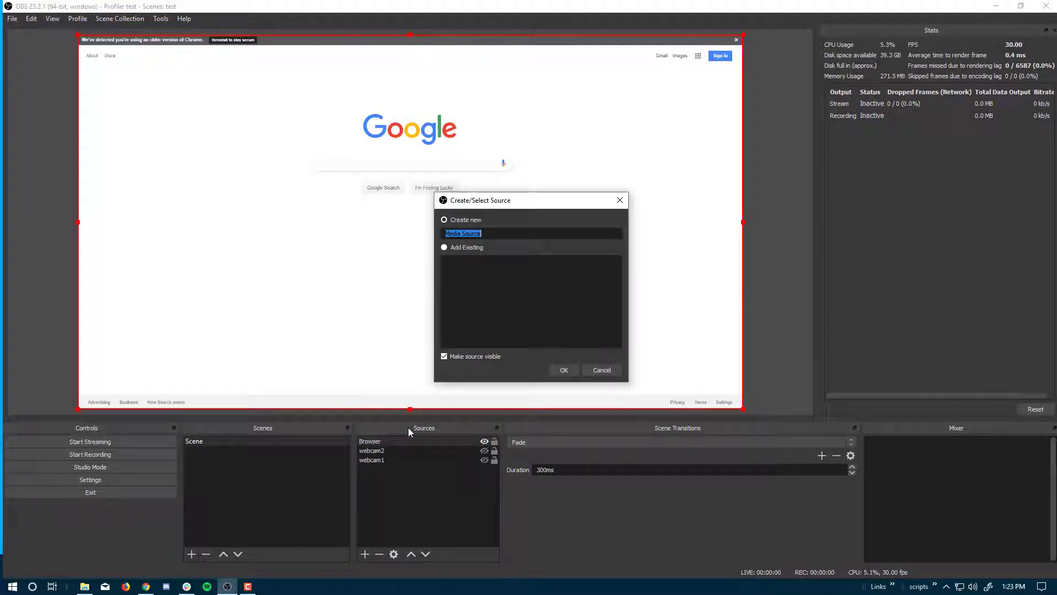
pyautogui.click(562, 370)
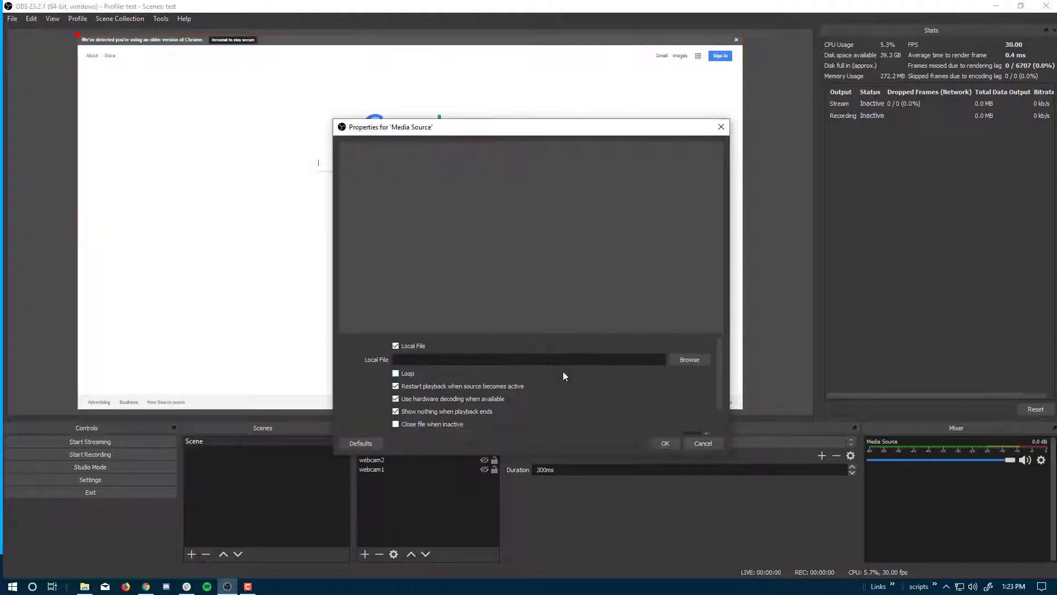
pyautogui.click(689, 360)
pyautogui.scroll(-5, 379, 438)
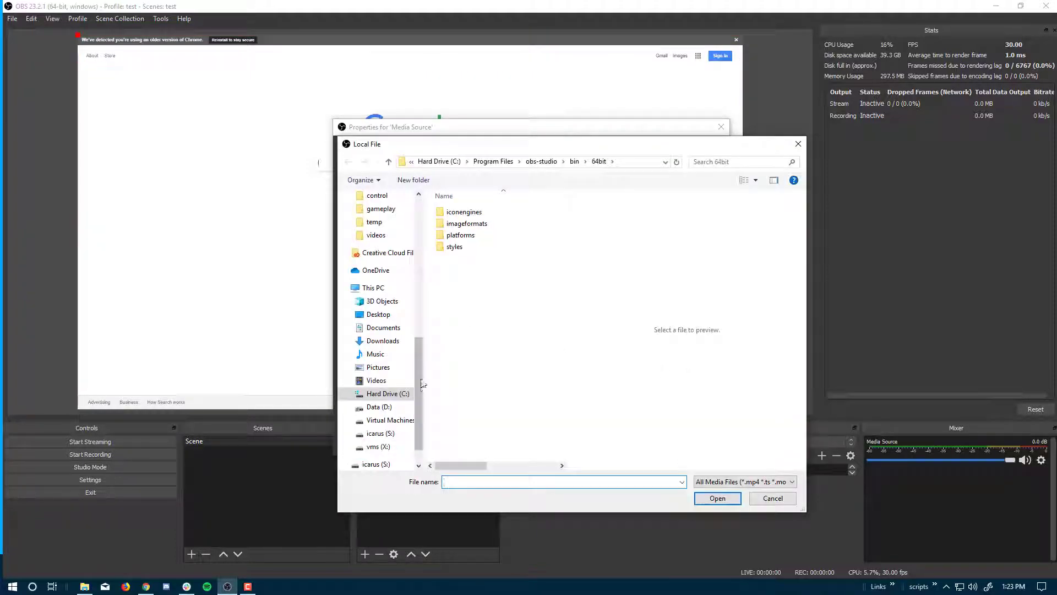
pyautogui.click(378, 436)
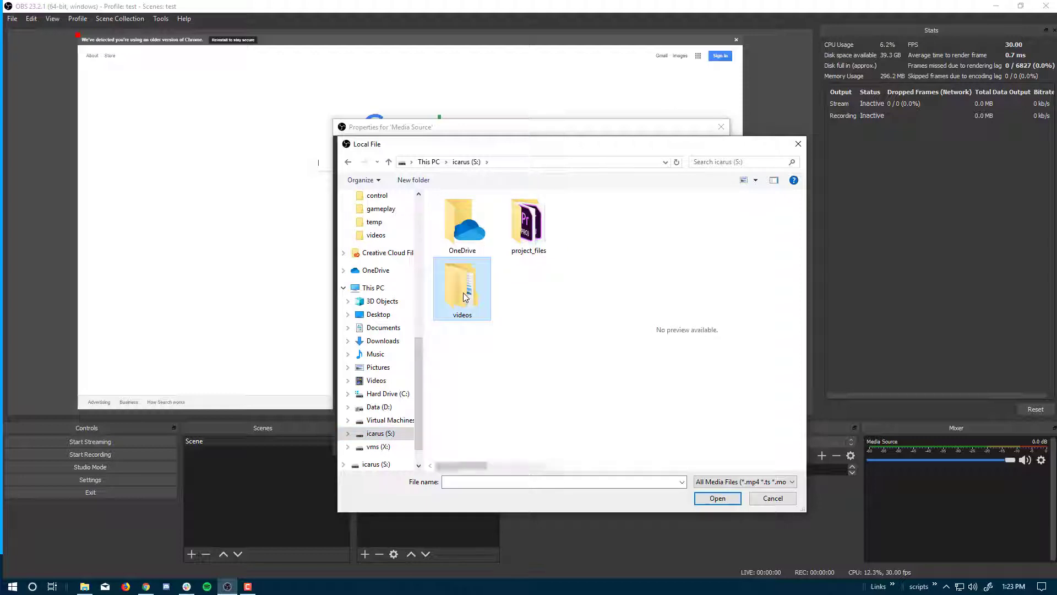
pyautogui.doubleClick(464, 297)
pyautogui.click(475, 226)
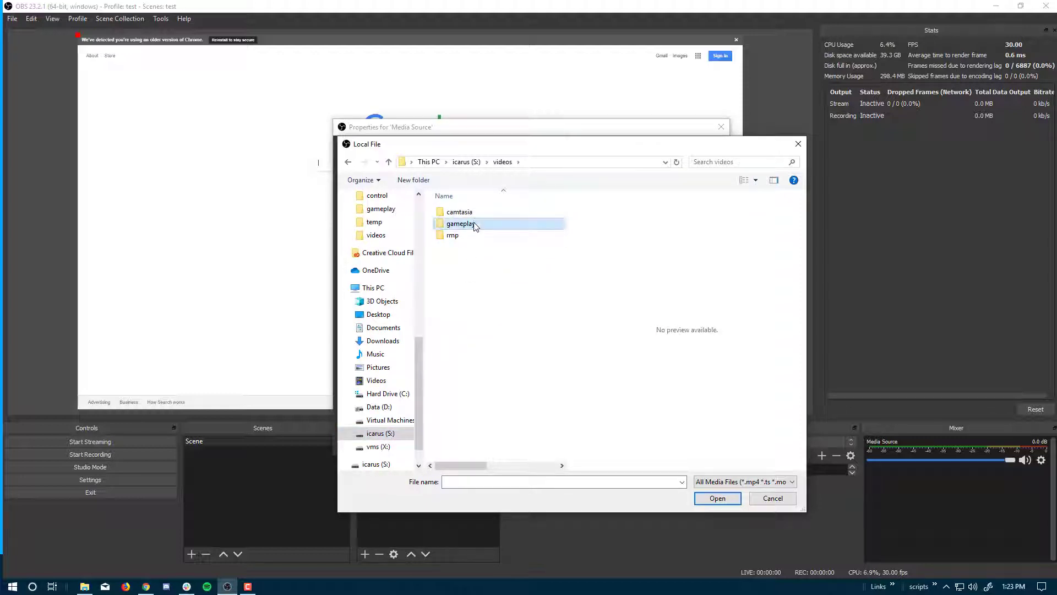
pyautogui.doubleClick(475, 226)
pyautogui.doubleClick(476, 226)
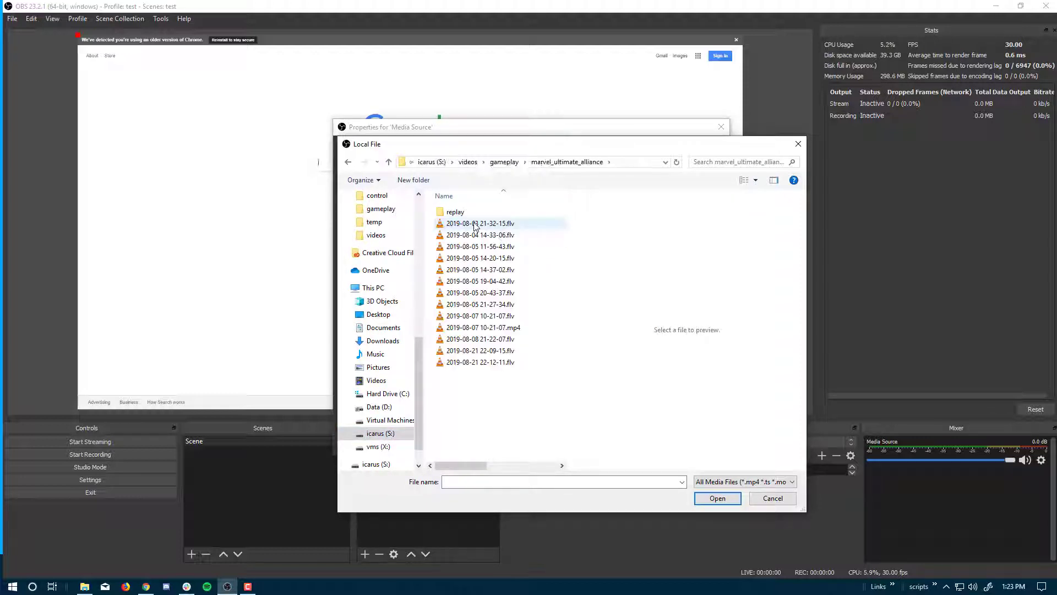
pyautogui.click(476, 226)
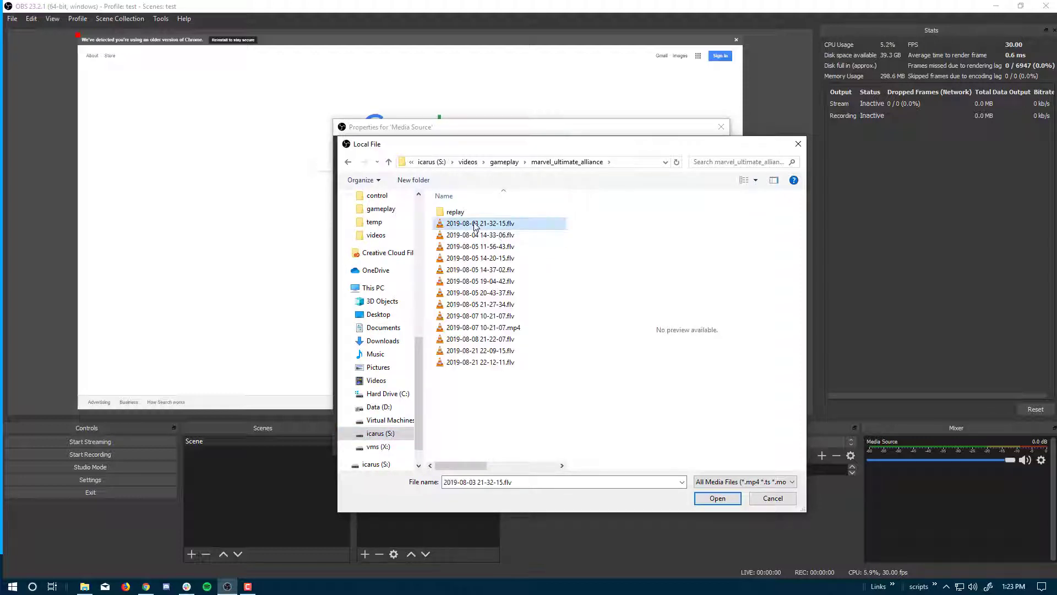
pyautogui.click(498, 328)
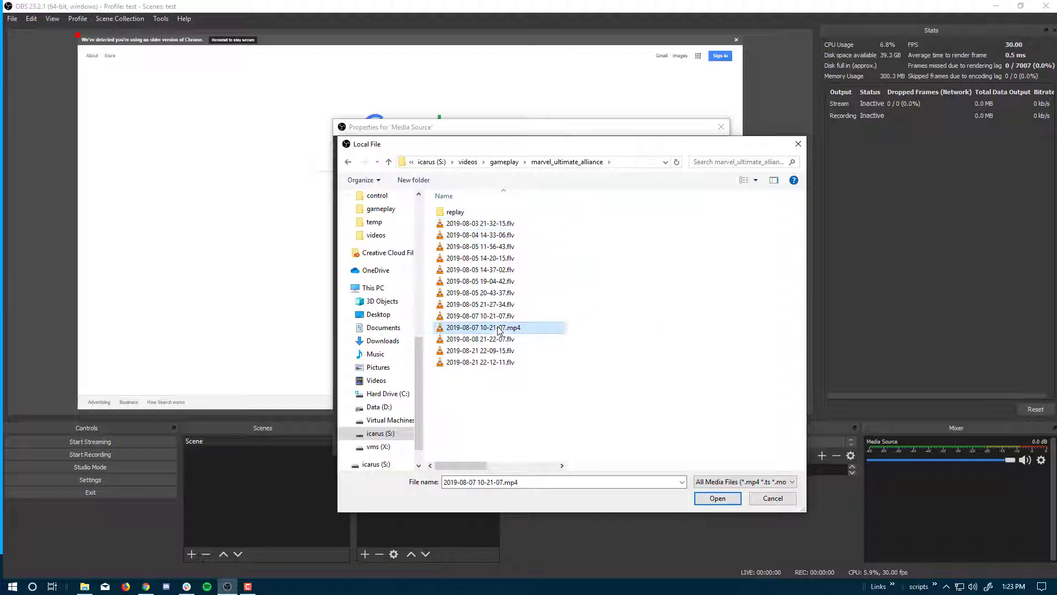
pyautogui.click(710, 499)
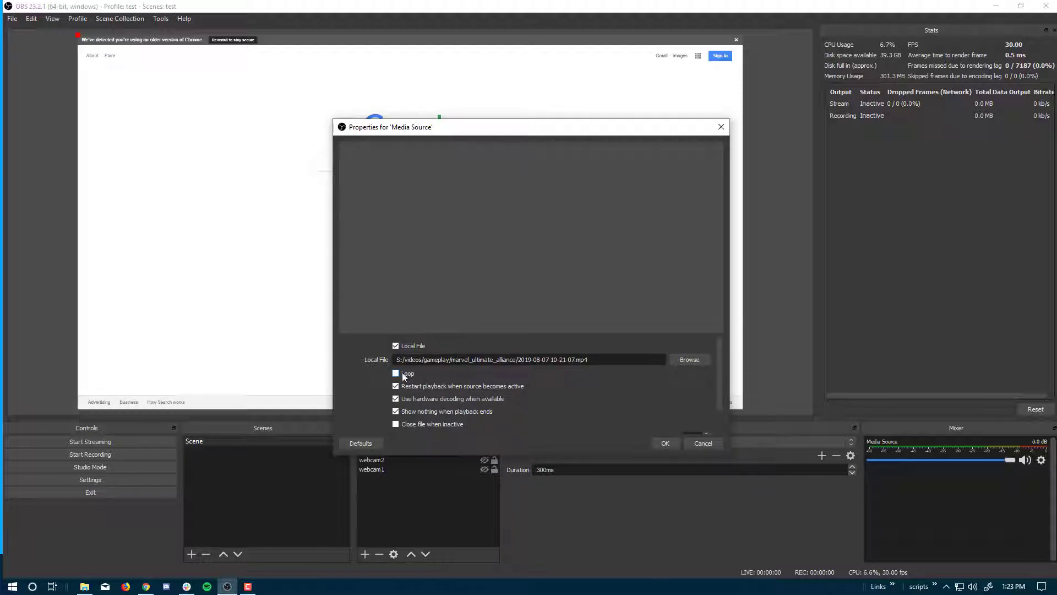
pyautogui.click(667, 443)
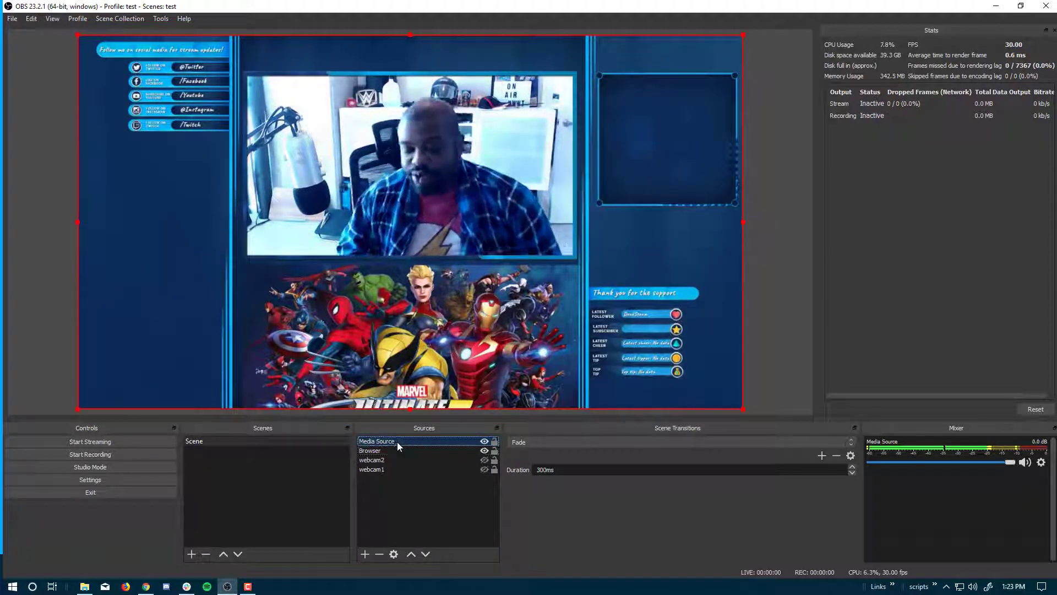
# - Mute the Media Source's audio and make the webcam1 and webcam2 sources visible again
pyautogui.click(1025, 463)
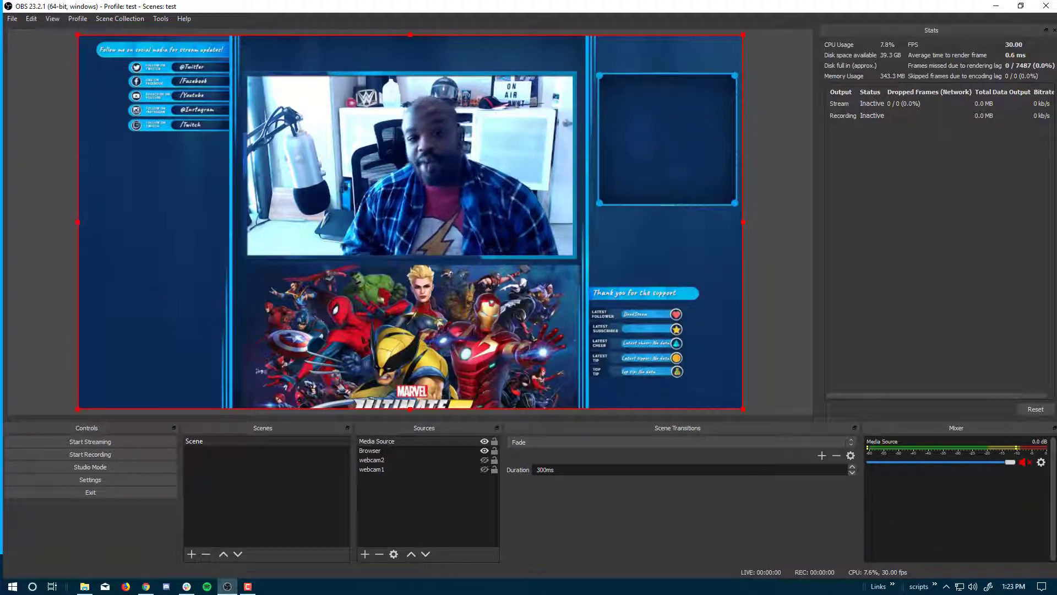
pyautogui.click(484, 469)
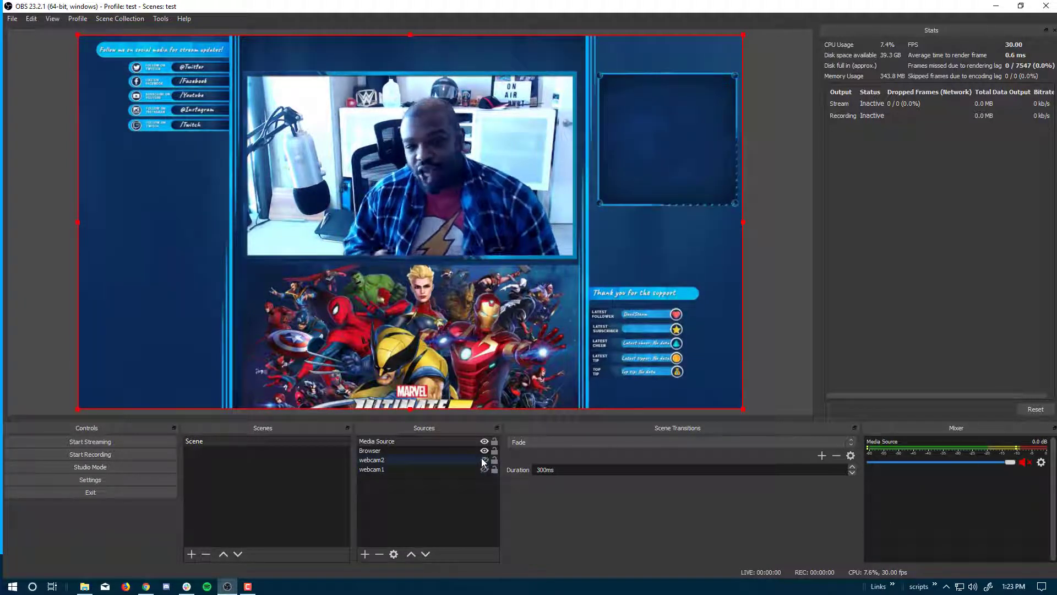
pyautogui.click(484, 459)
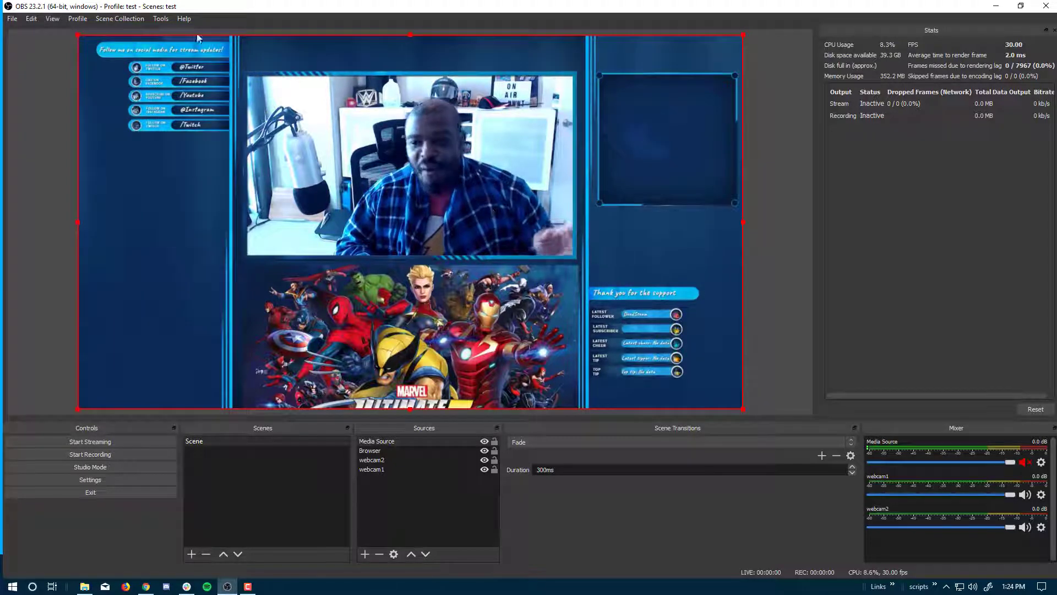
# - Set the base canvas resolution to 3840x2160 in the video settings
pyautogui.click(13, 18)
pyautogui.click(39, 61)
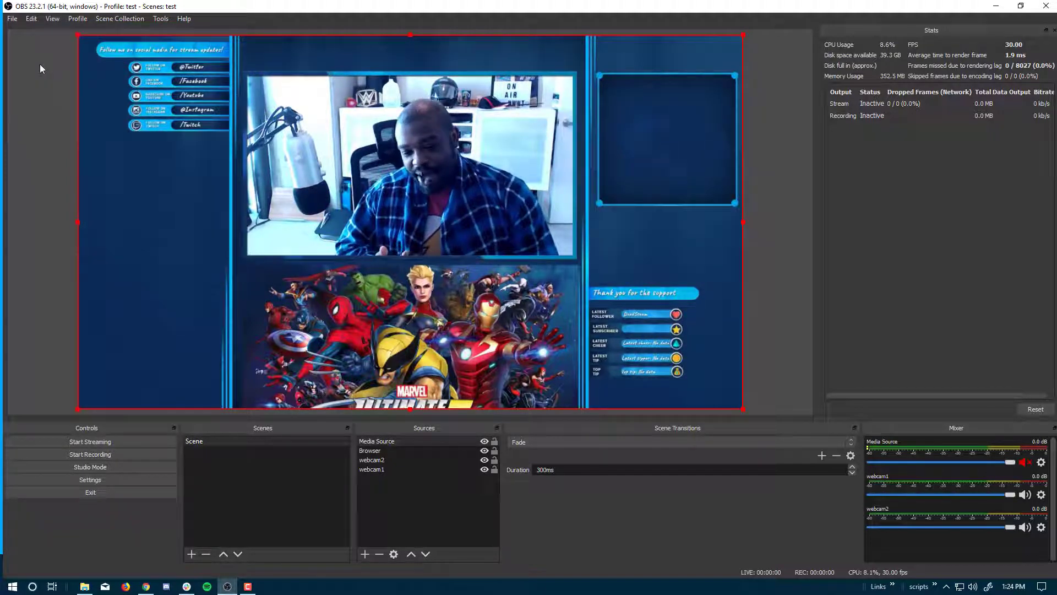
pyautogui.click(318, 212)
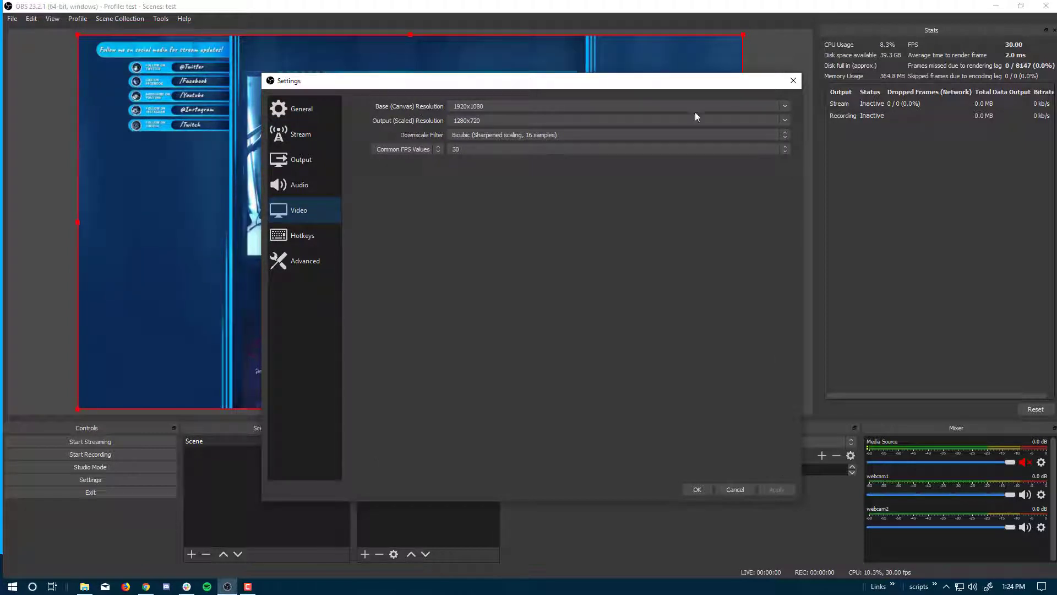
pyautogui.click(788, 107)
pyautogui.click(741, 122)
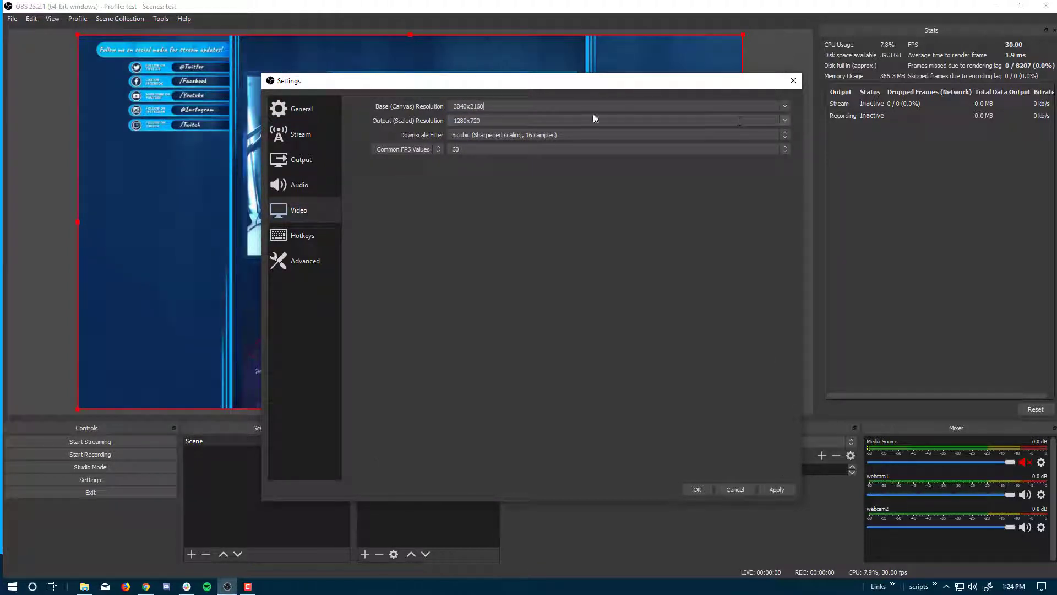
pyautogui.press('Home')
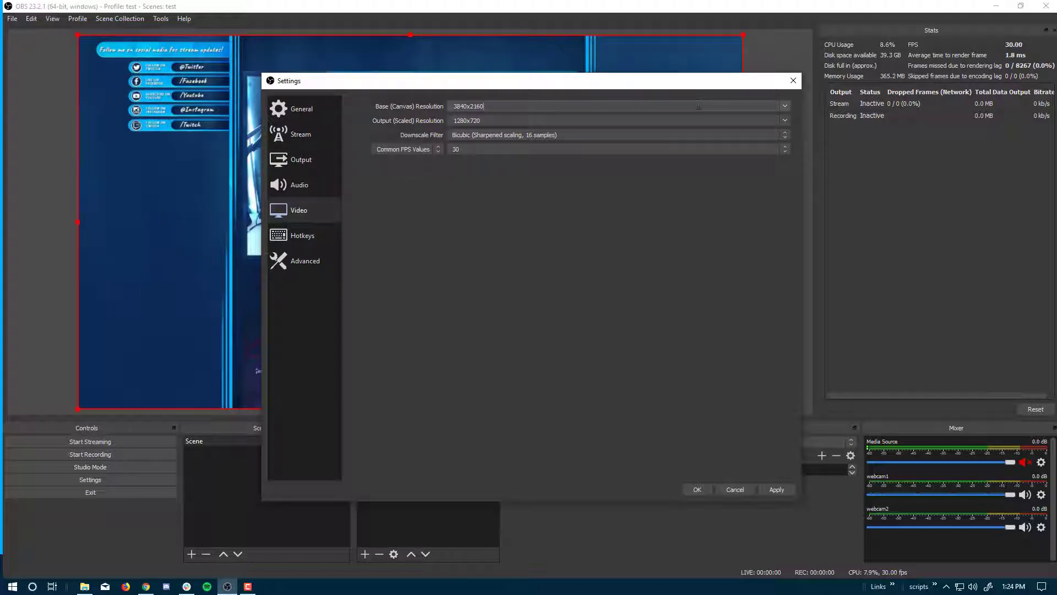
pyautogui.click(785, 107)
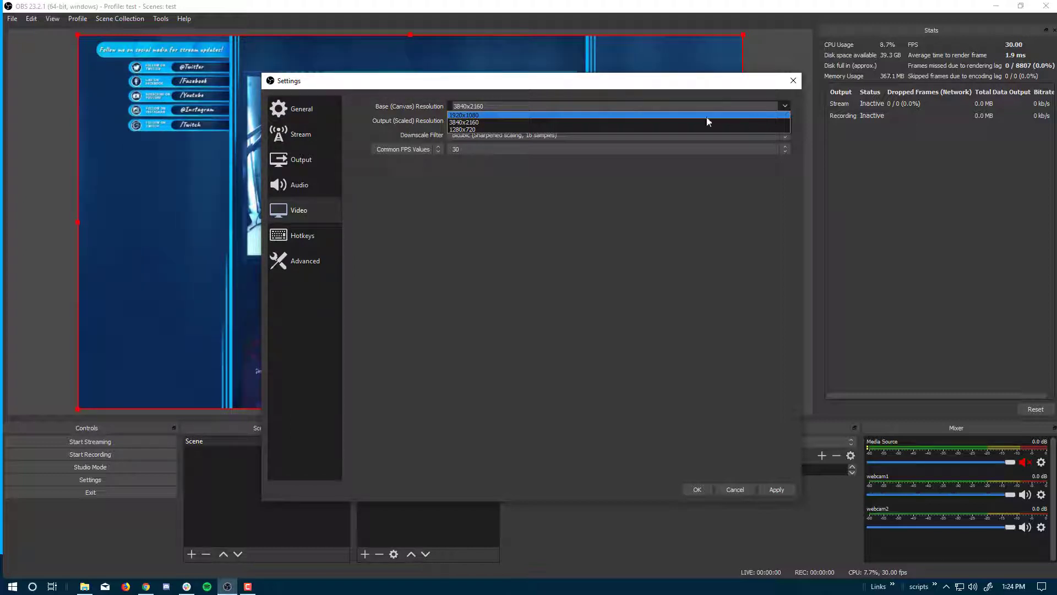
pyautogui.click(686, 123)
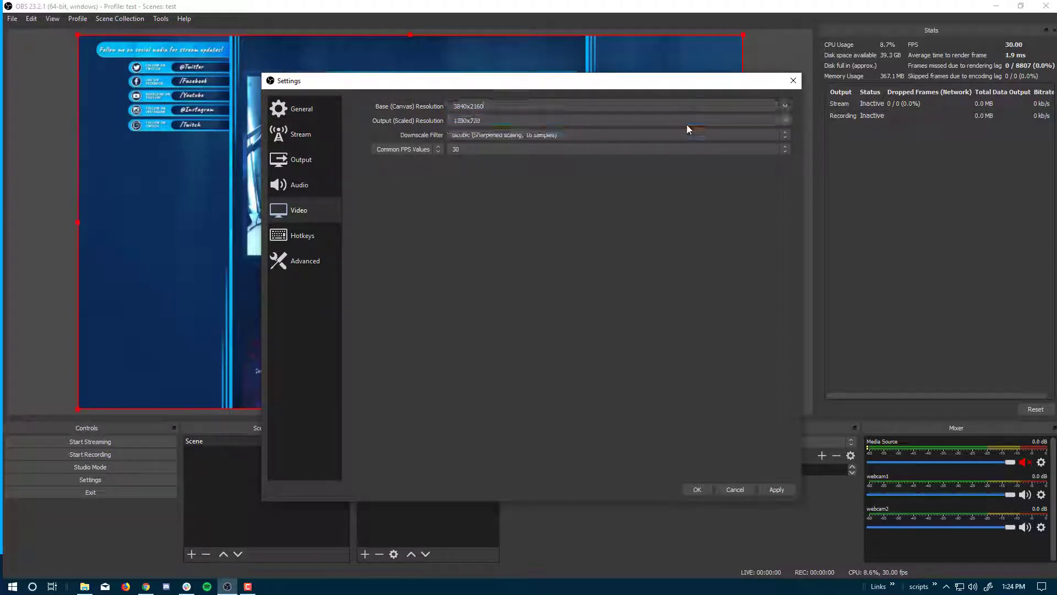
# - Set the output scaled resolution to 3840x2160, apply the video settings and close them
pyautogui.click(785, 121)
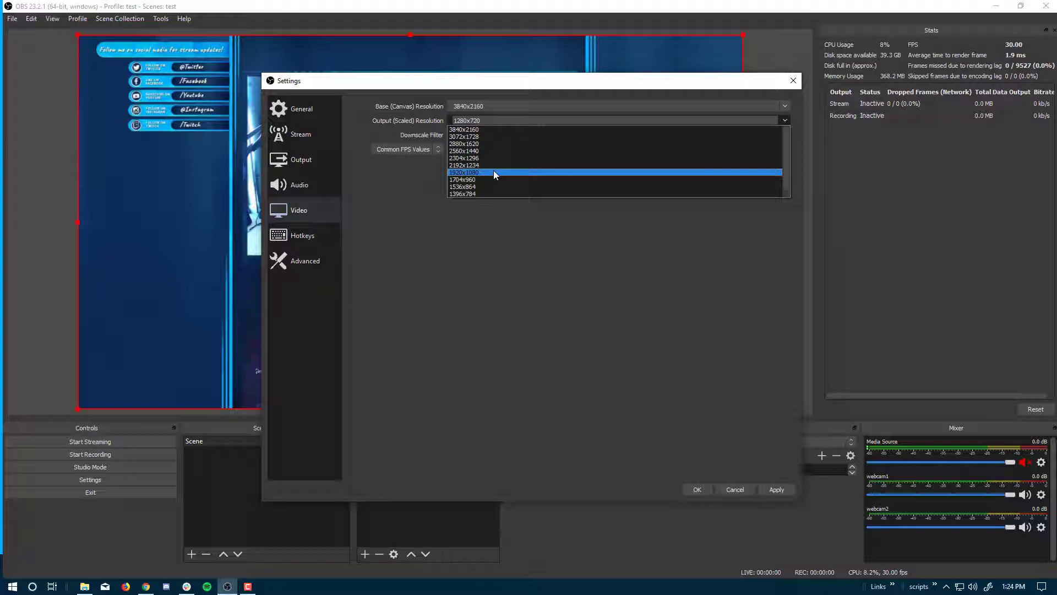
pyautogui.click(495, 128)
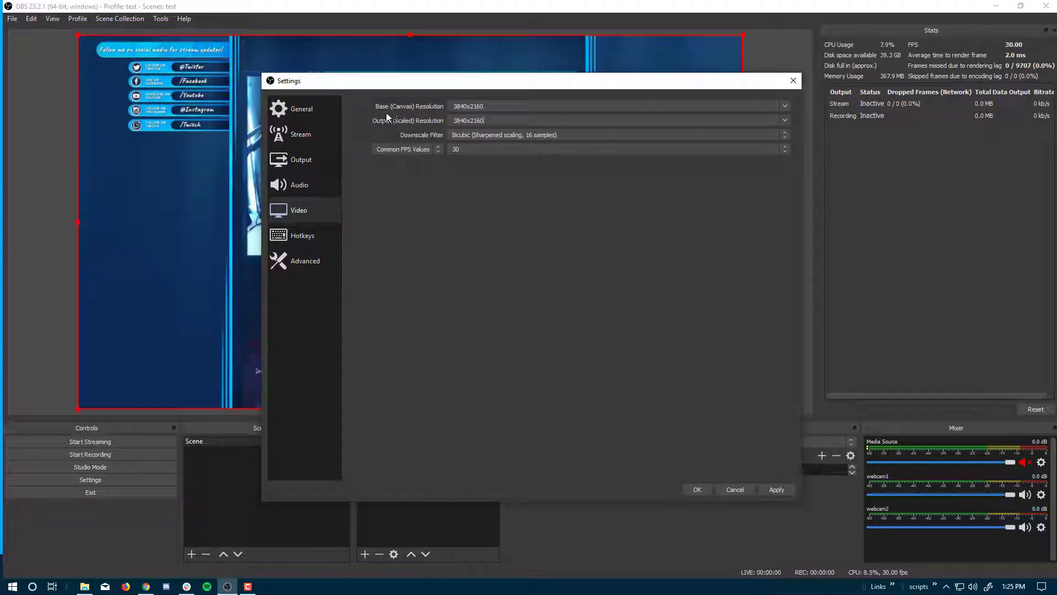
pyautogui.click(781, 487)
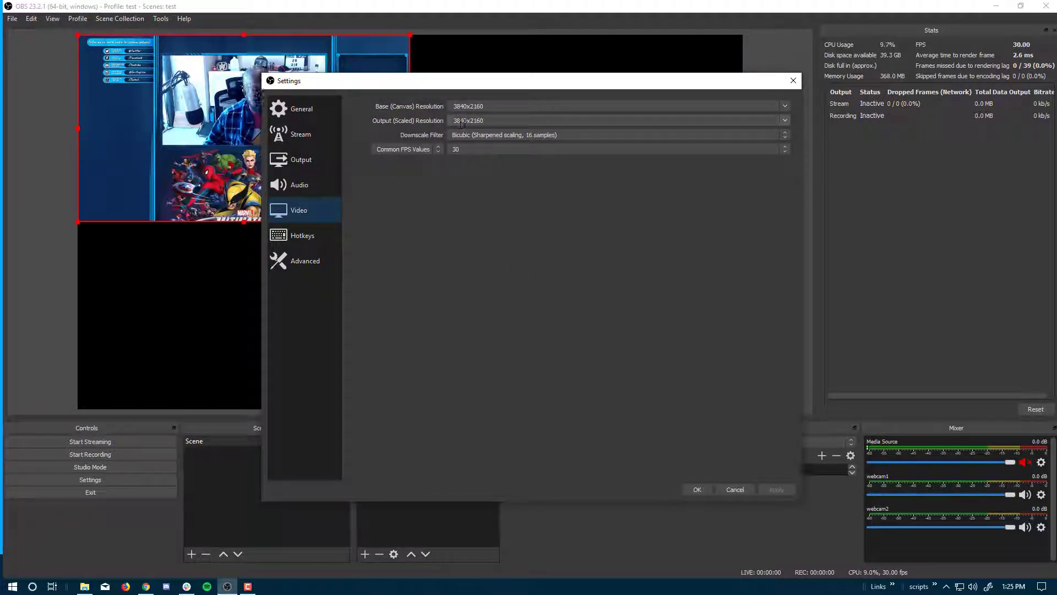
pyautogui.click(696, 488)
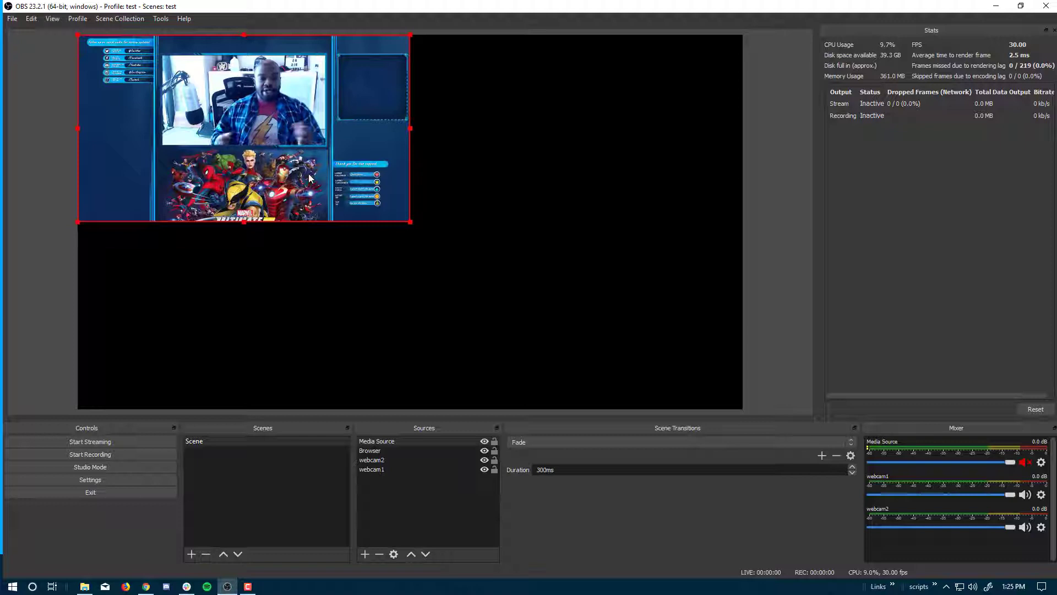
# - Spread the stacked sources over the canvas: Media Source in the upper-right quadrant, Browser in the lower-right and webcam2 in the lower-left
pyautogui.moveTo(238, 142); pyautogui.dragTo(571, 139)
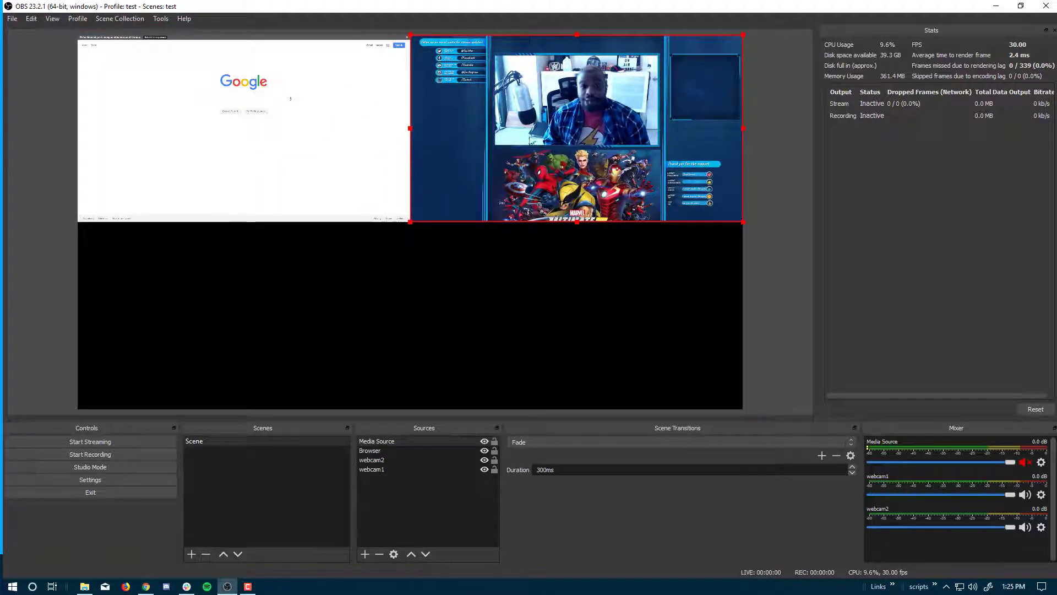
pyautogui.moveTo(297, 141); pyautogui.dragTo(620, 332)
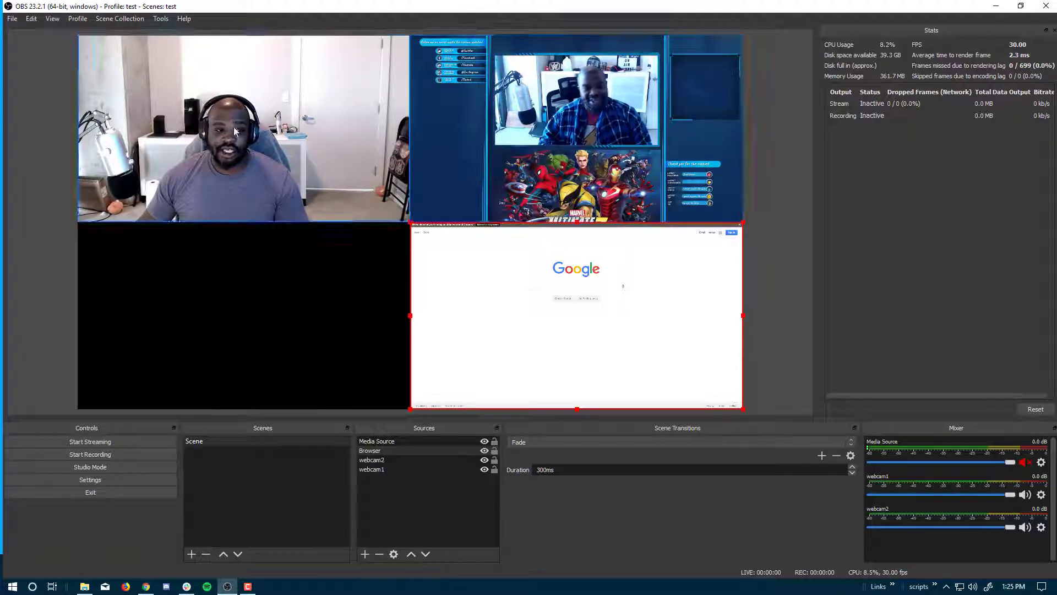
pyautogui.moveTo(234, 129); pyautogui.dragTo(234, 320)
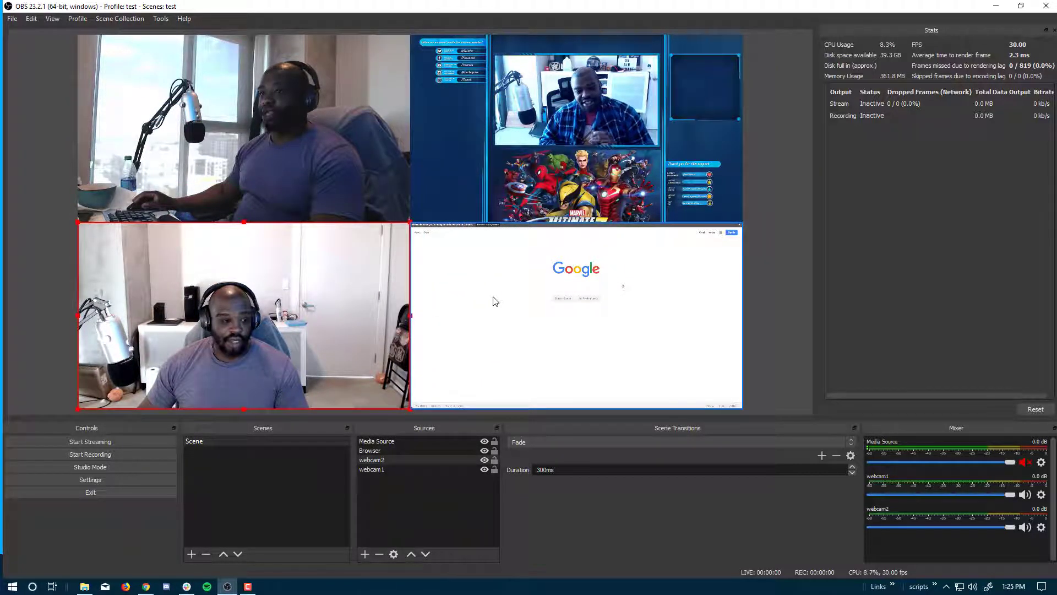
# - Rearrange the canvas quadrants with the Media Source in the upper-left, Browser in the upper-right and webcam1 in the lower-right
pyautogui.click(512, 114)
pyautogui.moveTo(512, 114)
pyautogui.mouseDown()
pyautogui.moveTo(484, 141)
pyautogui.moveTo(498, 115)
pyautogui.mouseUp()
pyautogui.moveTo(337, 123); pyautogui.dragTo(623, 328)
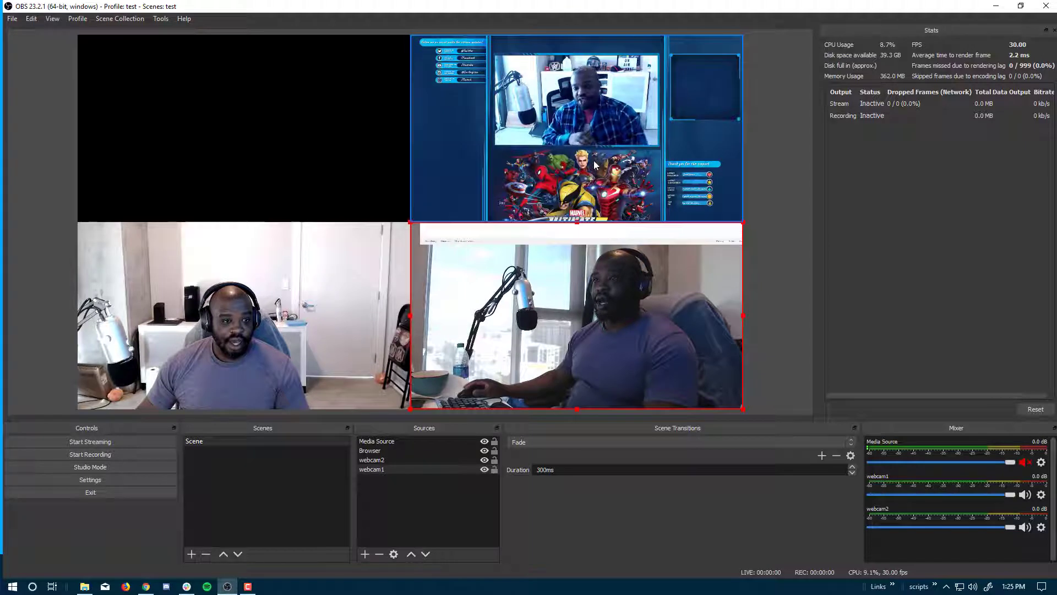
pyautogui.moveTo(599, 184); pyautogui.dragTo(259, 161)
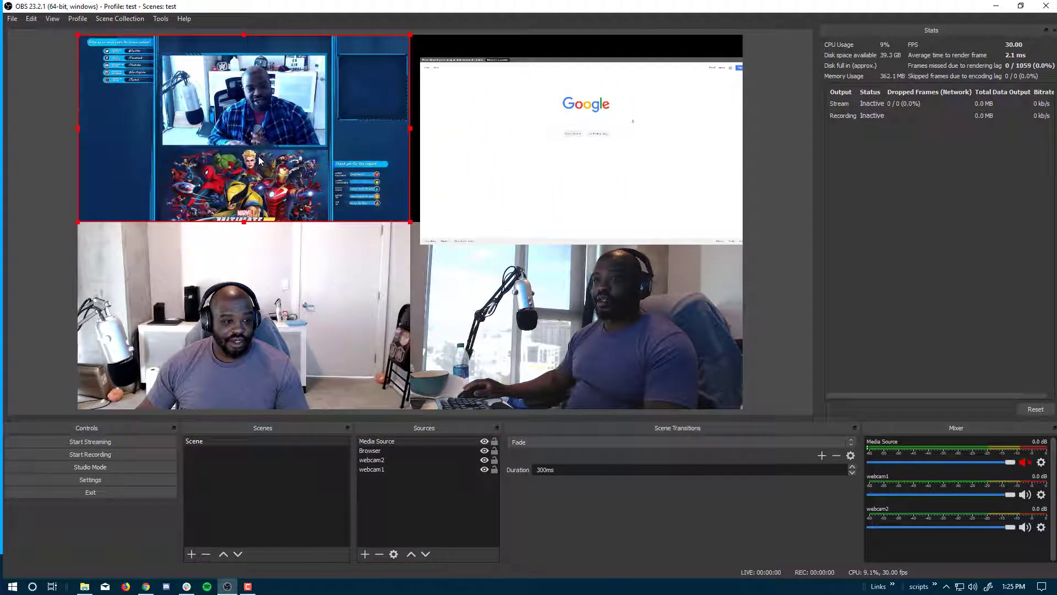
pyautogui.moveTo(477, 172); pyautogui.dragTo(502, 155)
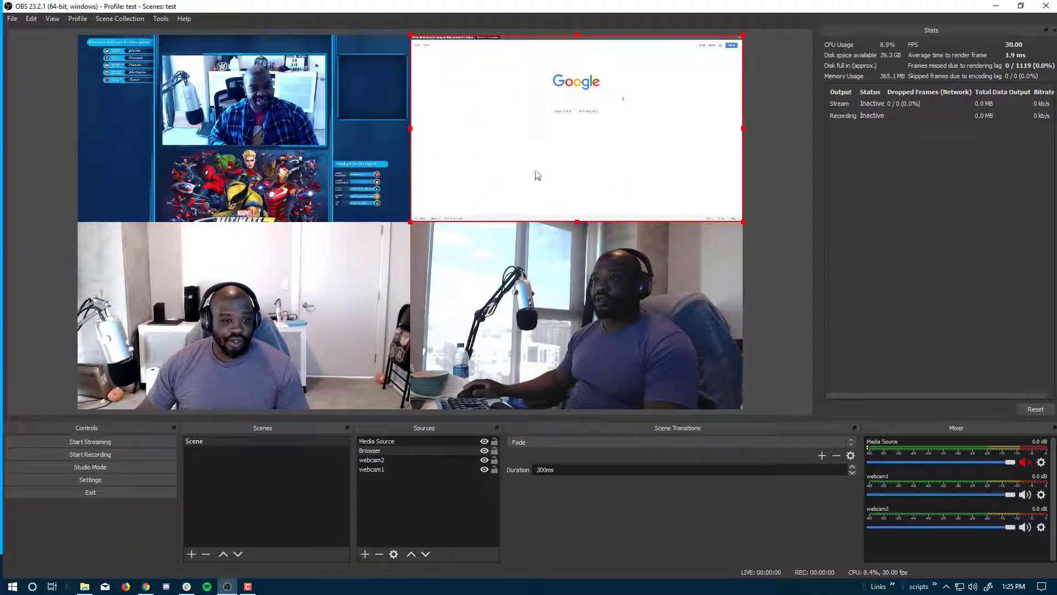